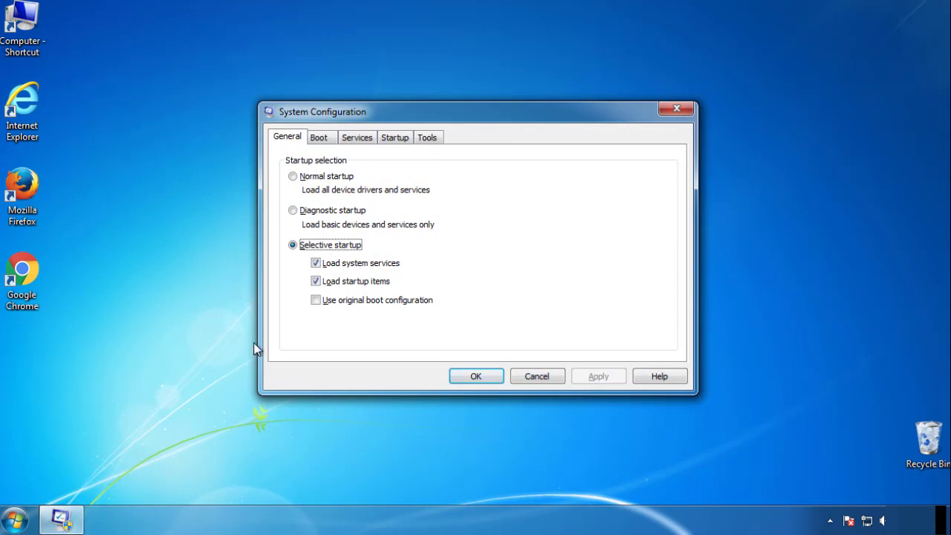
Enable Safe boot with the Minimal option and restart the computer into safe mode, dismissing the safe mode help.
click(318, 138)
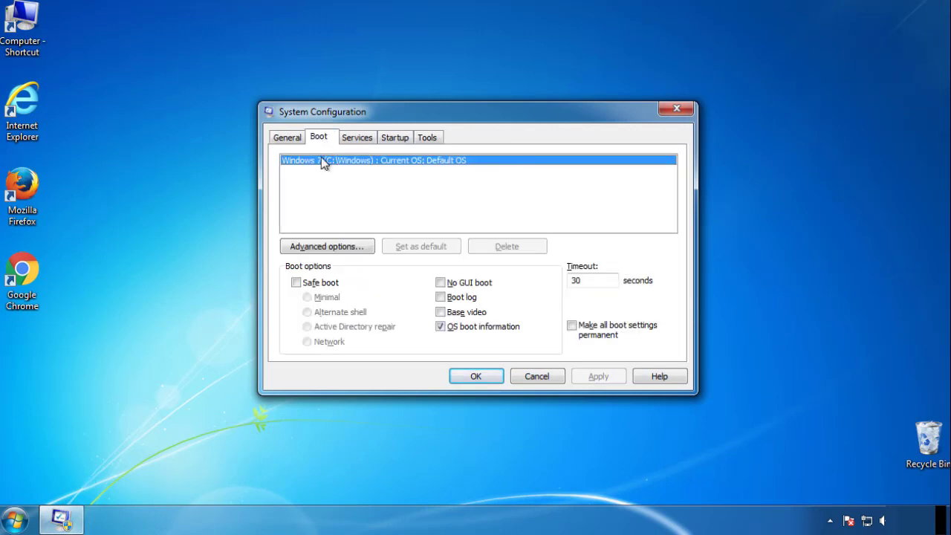
click(296, 282)
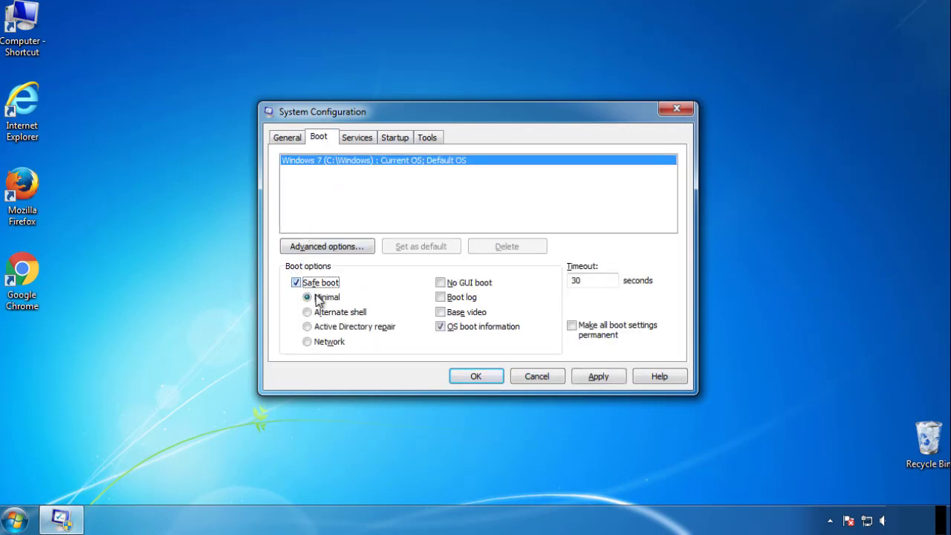
click(481, 377)
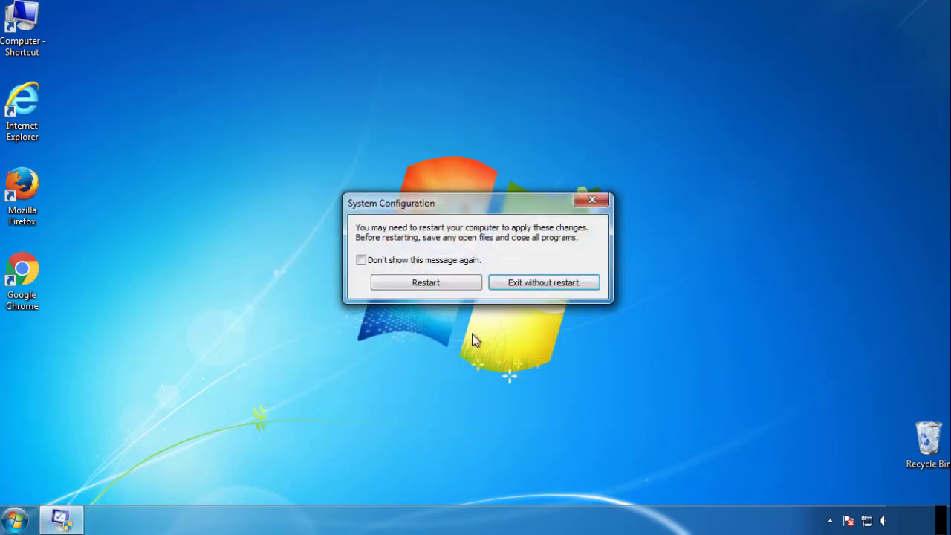
click(428, 284)
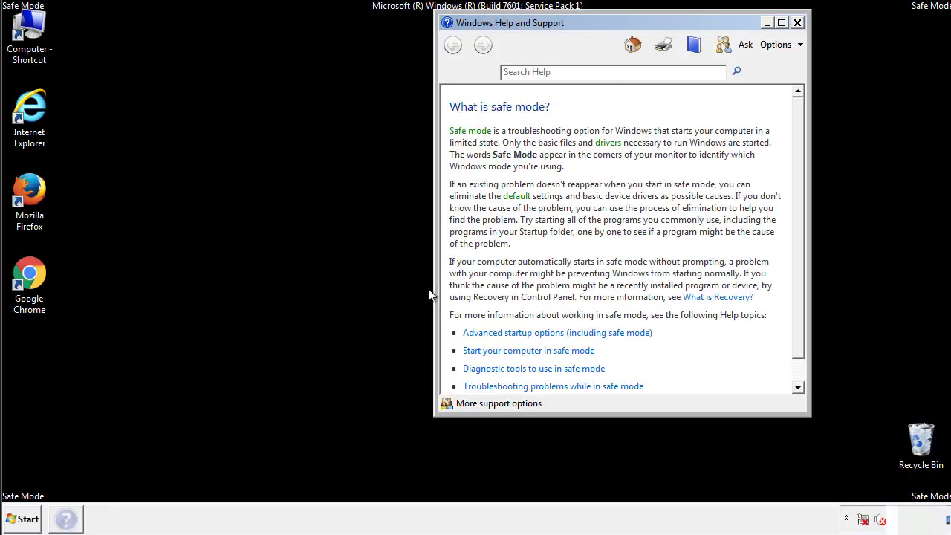
click(797, 22)
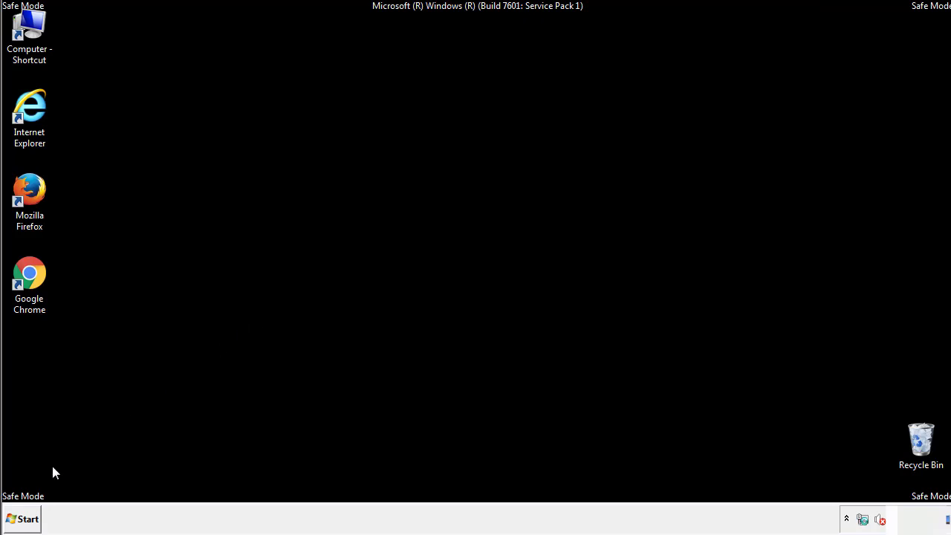
In Control Panel's Folder Options, make sure hidden files, folders, and drives are shown, and confirm the settings.
click(21, 518)
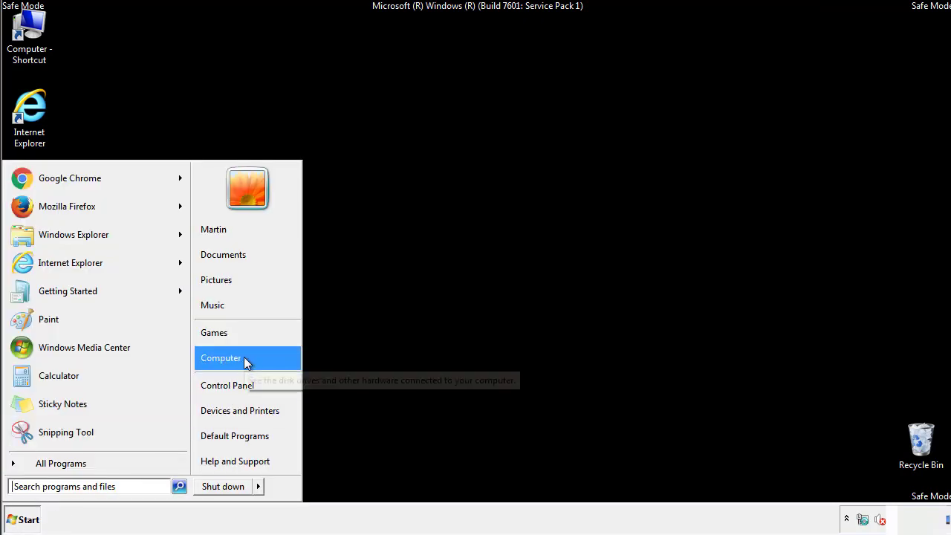
click(237, 383)
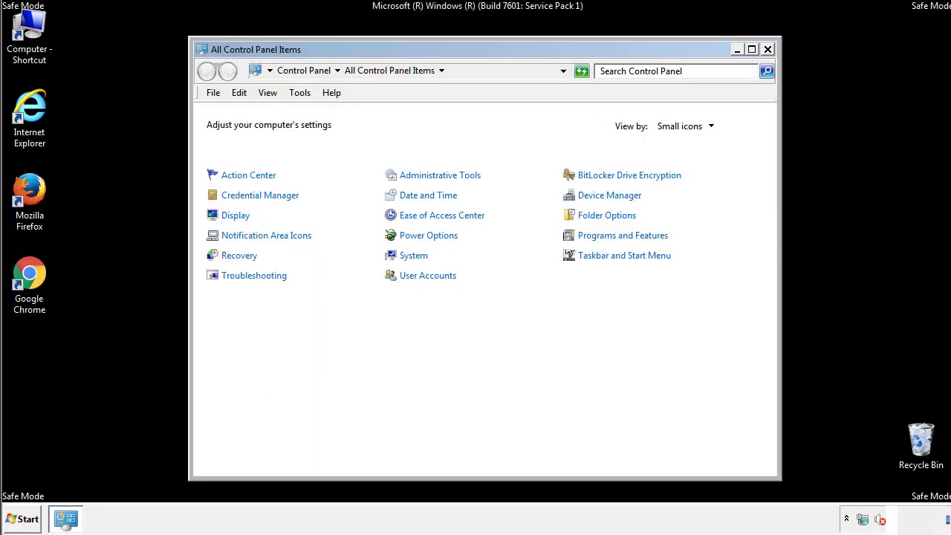
click(608, 215)
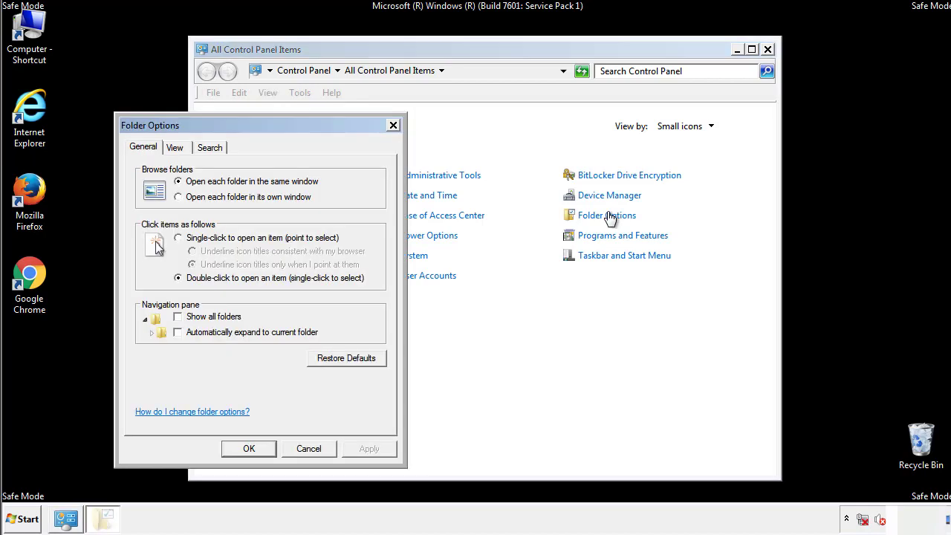
click(179, 151)
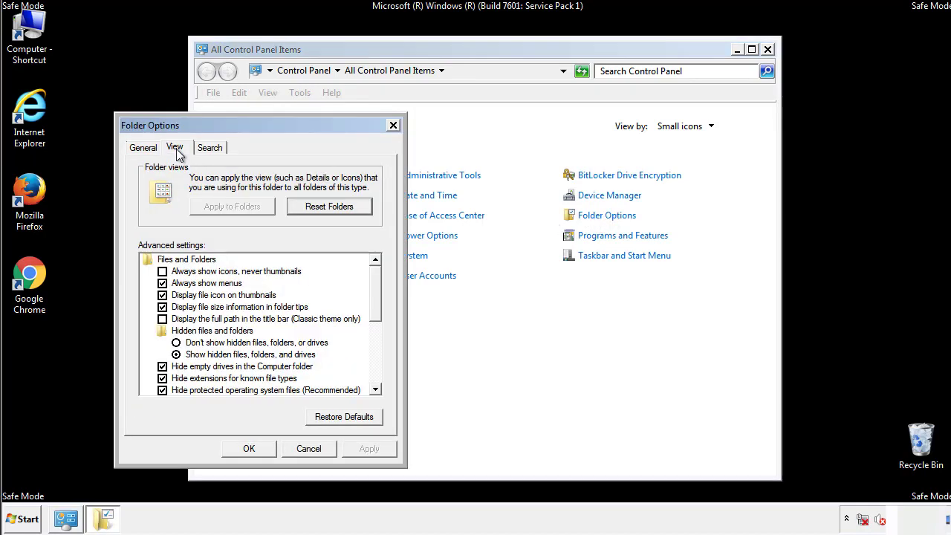
click(163, 283)
click(250, 449)
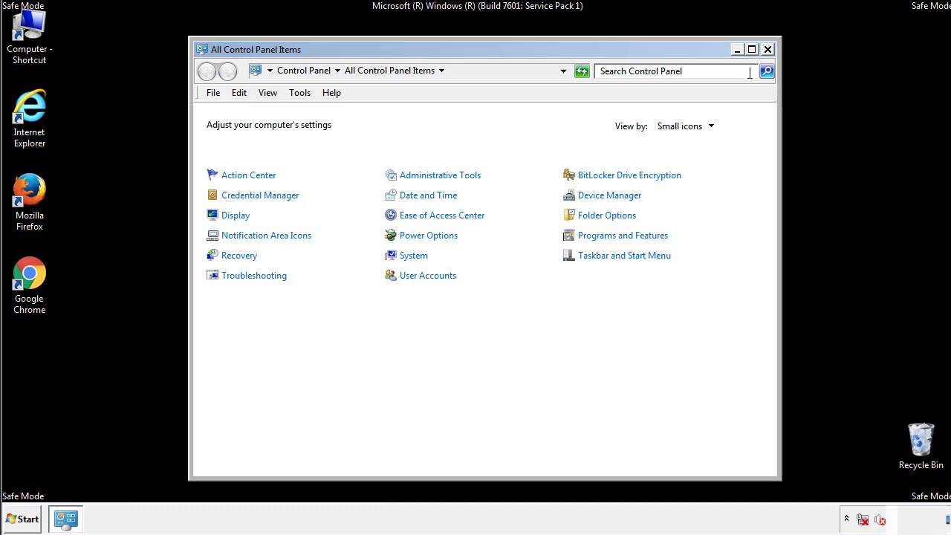
click(768, 50)
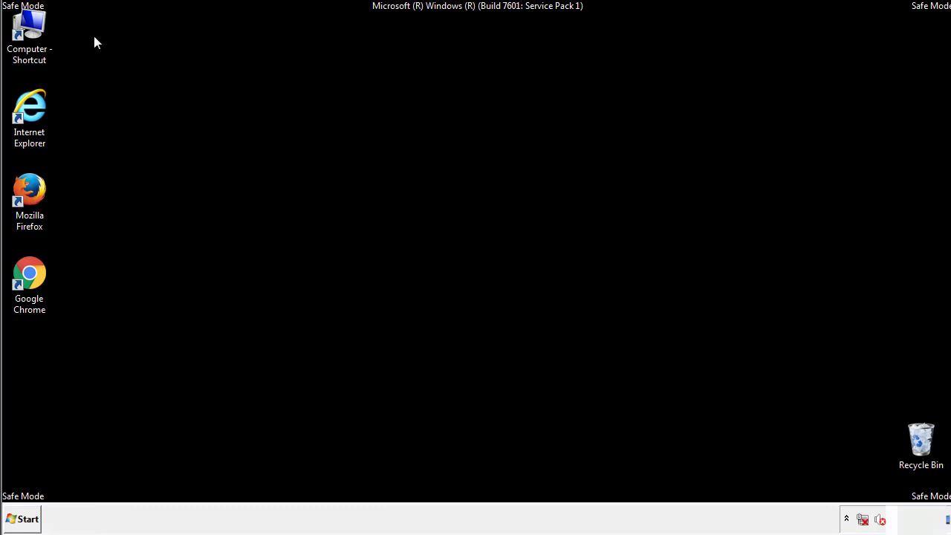
Browse from Computer to the folder C:\Windows\System32\drivers\etc.
double_click(30, 28)
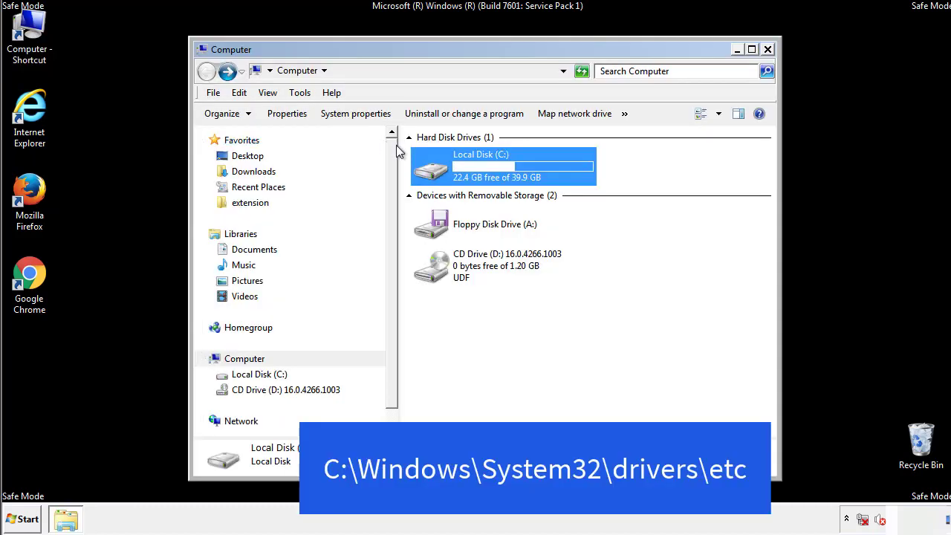
double_click(437, 171)
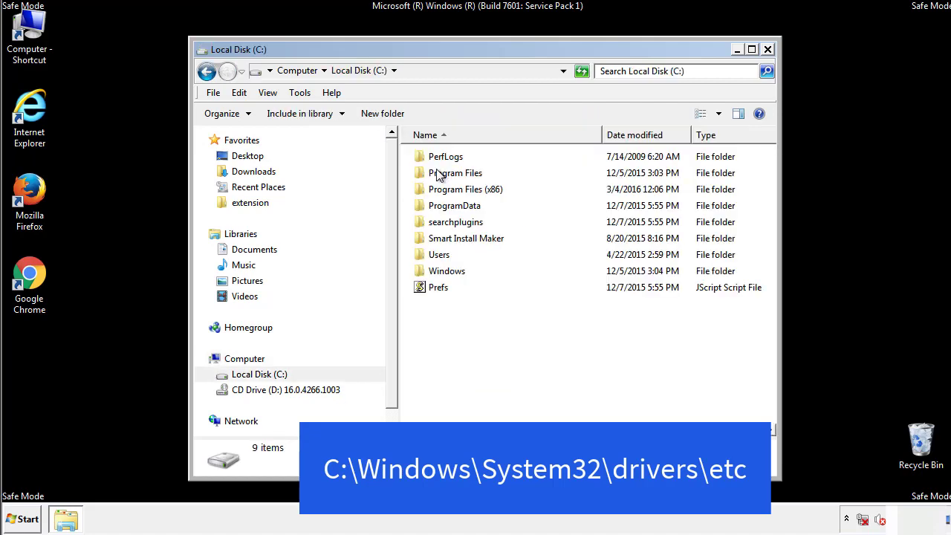
click(435, 275)
double_click(434, 275)
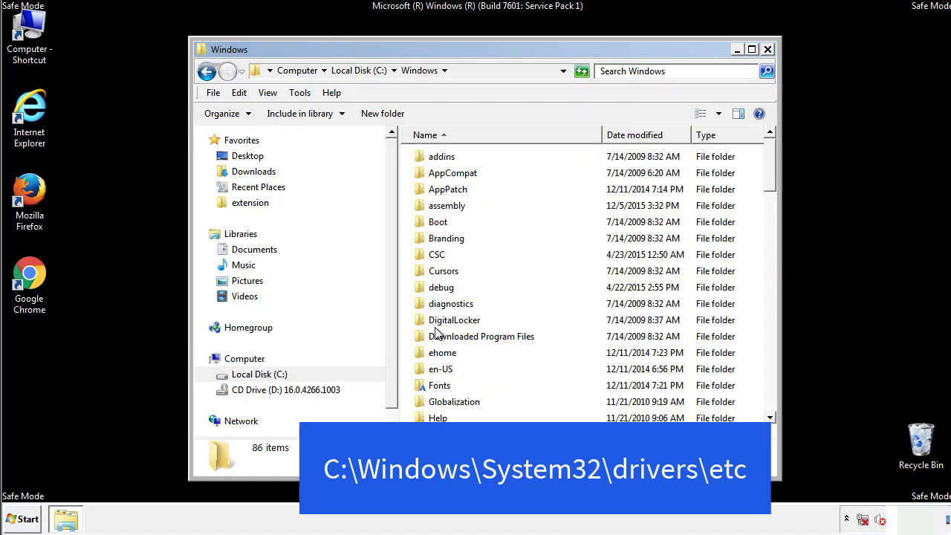
scroll(438, 335, down, 4)
scroll(438, 338, down, 5)
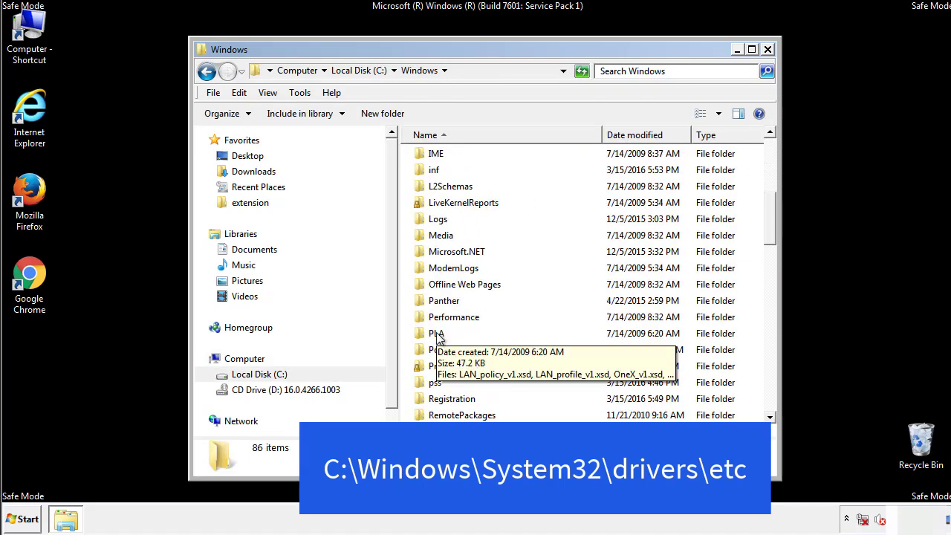
scroll(438, 338, down, 2)
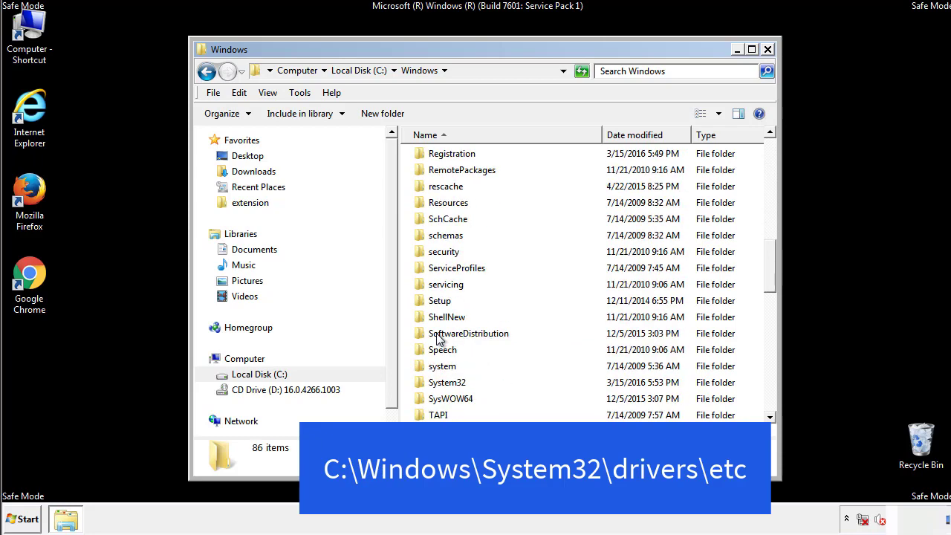
double_click(449, 382)
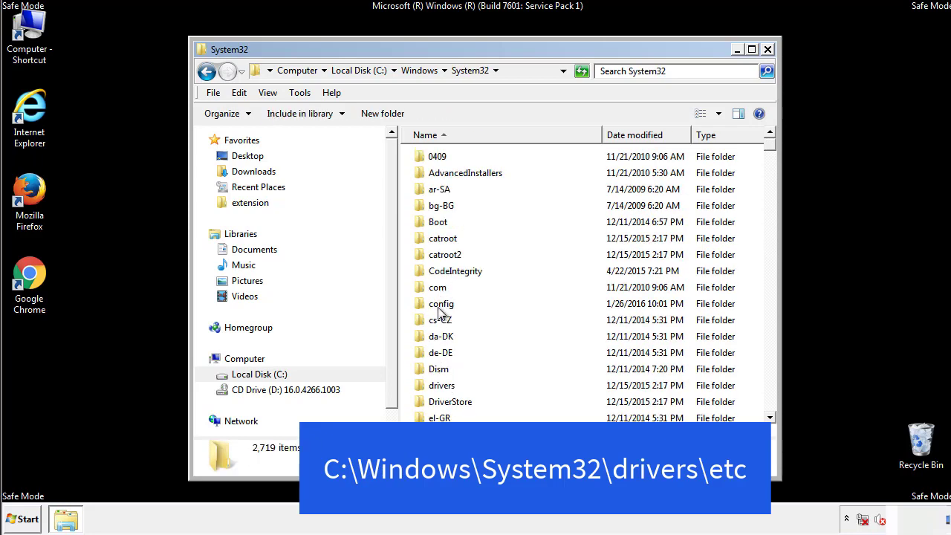
click(440, 388)
double_click(440, 391)
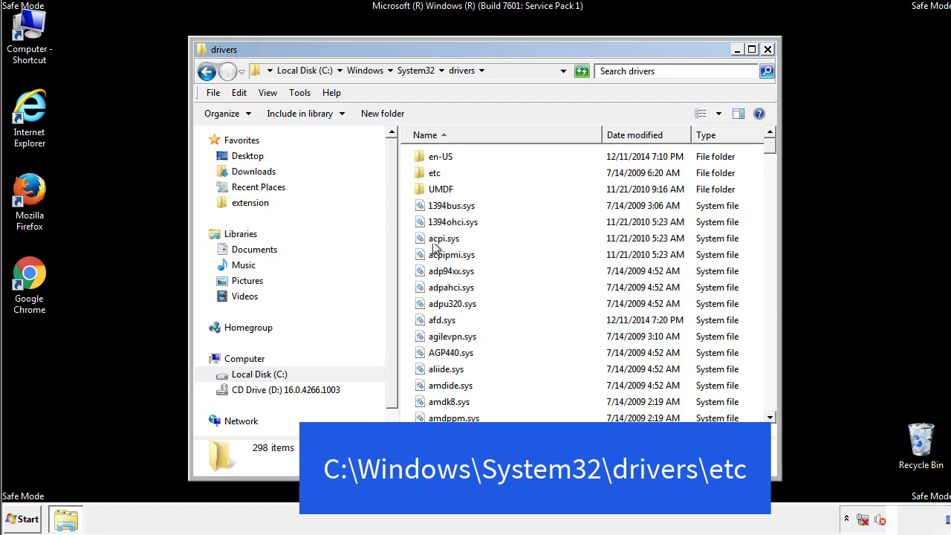
double_click(431, 173)
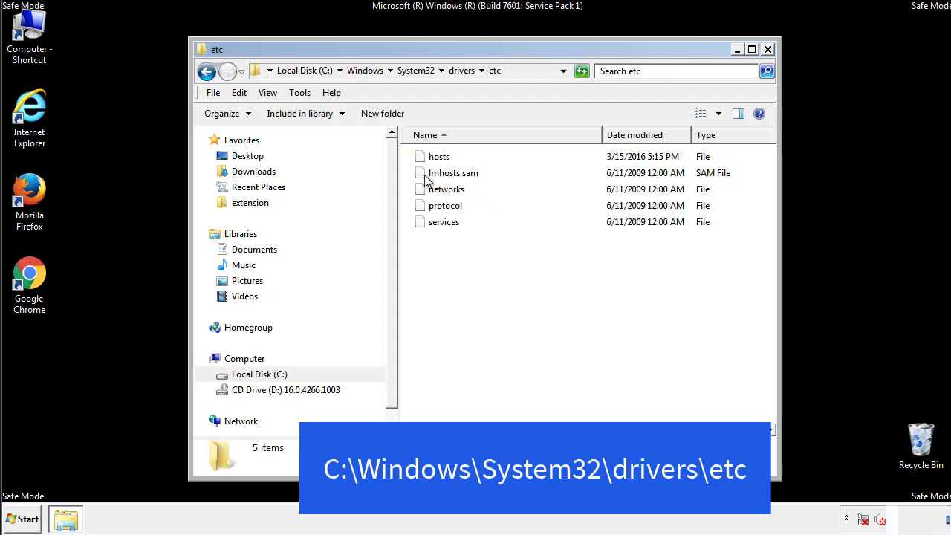
Open the hosts file in Notepad and place its window so that all the text is in view.
double_click(438, 157)
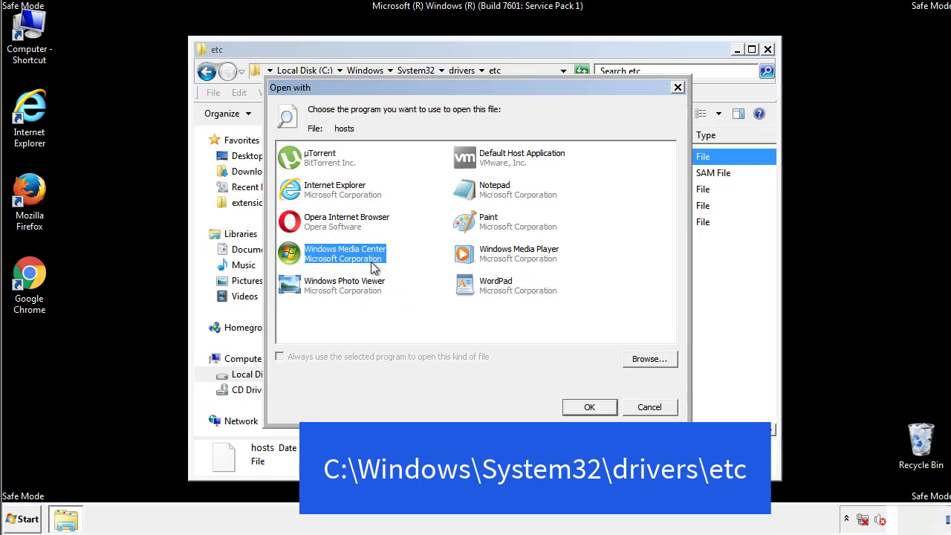
click(481, 192)
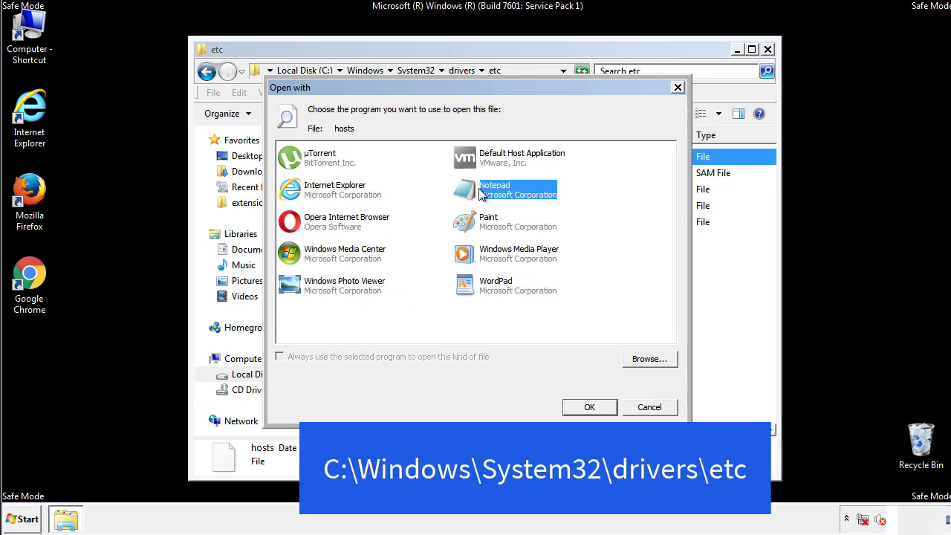
click(587, 406)
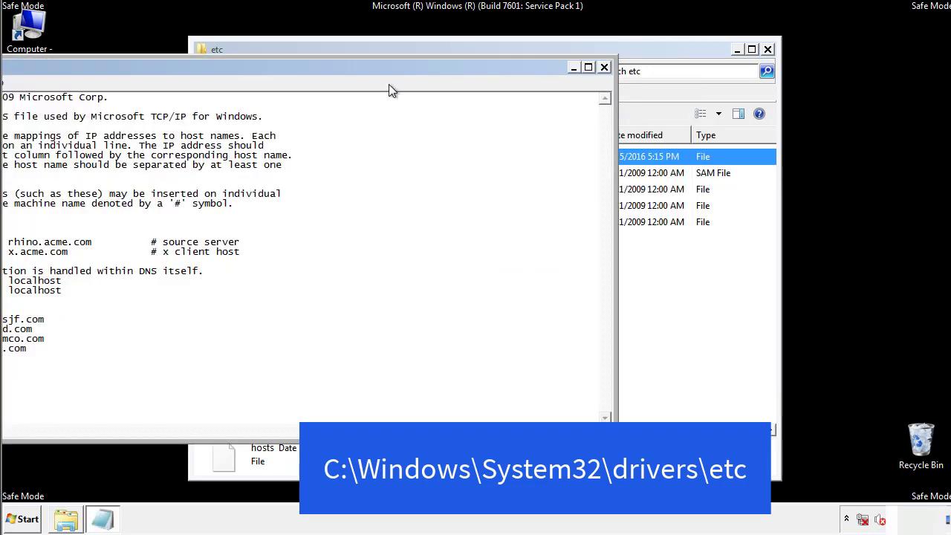
drag(389, 67, 605, 81)
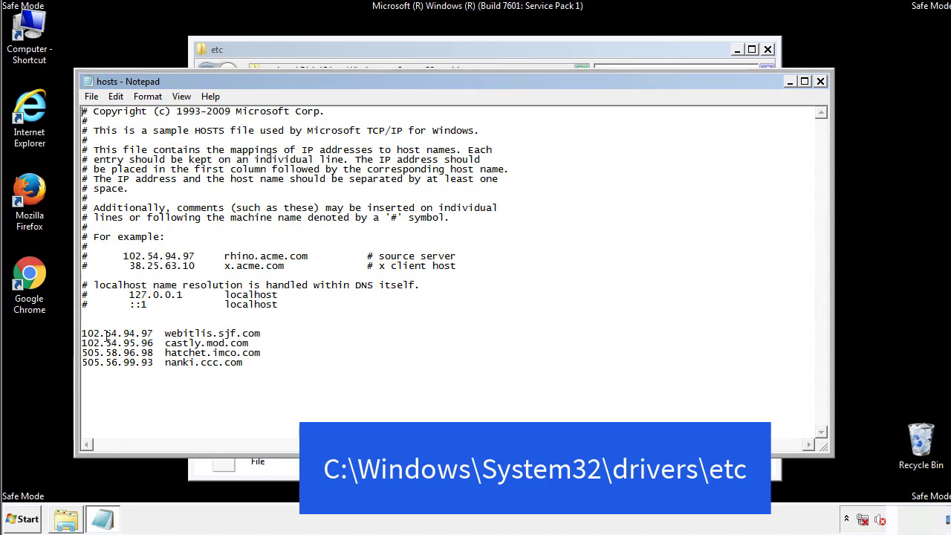
Delete the four entries from webitlis.sjf.com to nanki.ccc.com below the localhost lines, and save and close the hosts file.
drag(266, 364, 84, 326)
key(Delete)
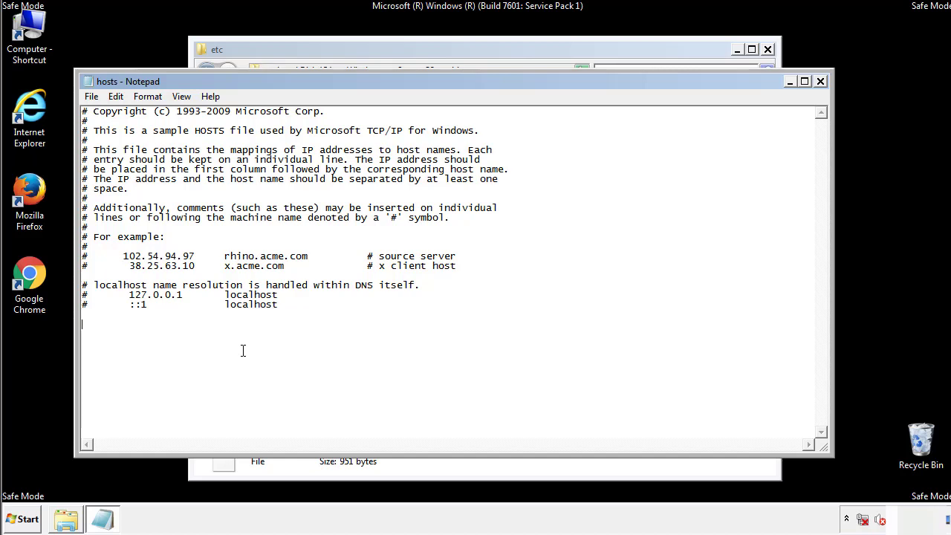
click(821, 82)
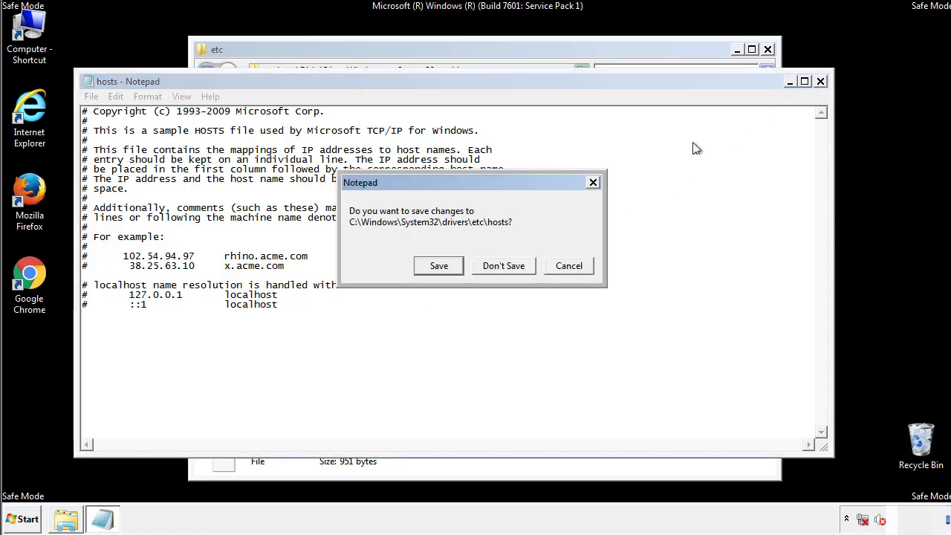
click(420, 272)
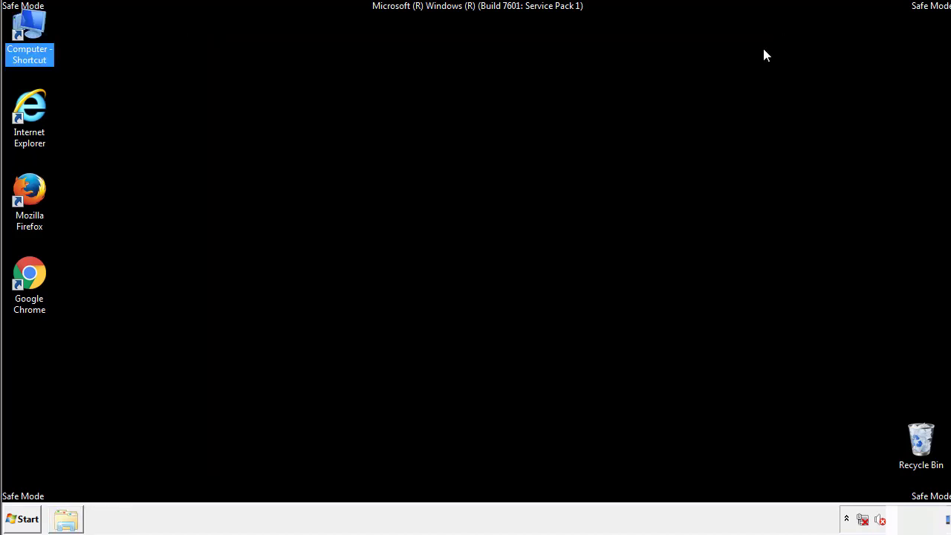
click(768, 49)
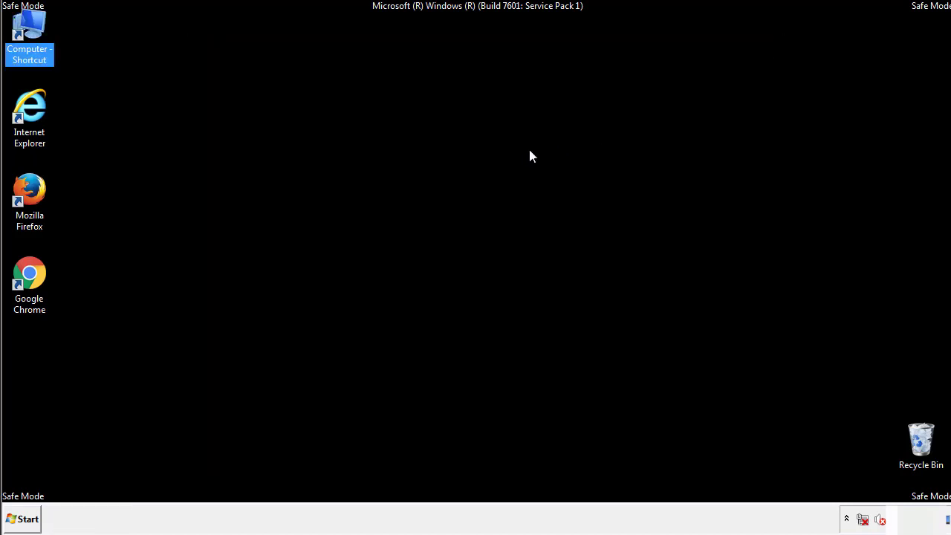
Open the current user's Startup folder from the list of all programs.
click(24, 518)
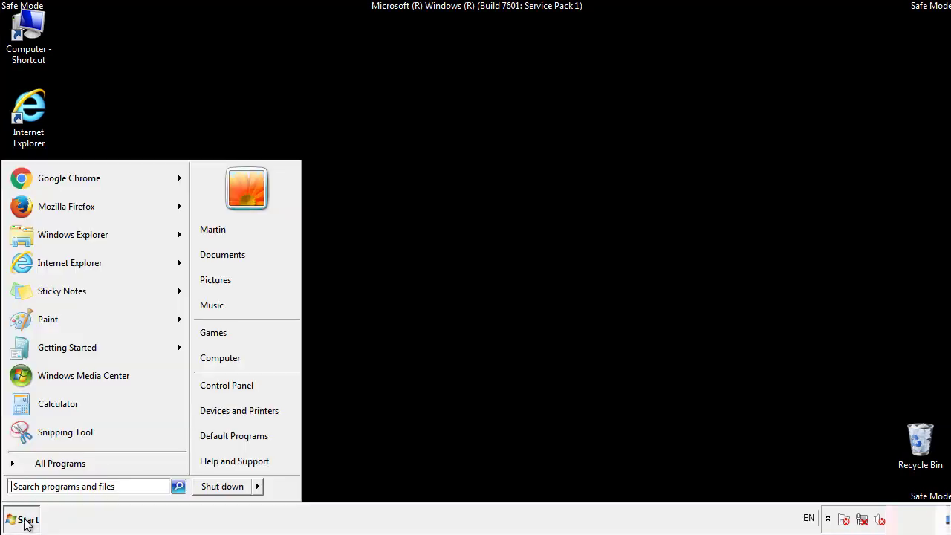
click(42, 464)
right_click(36, 411)
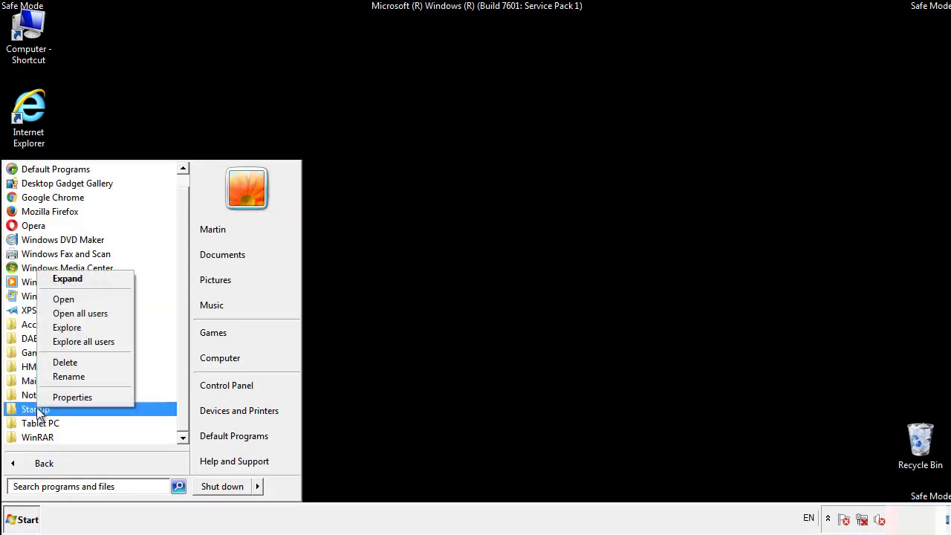
click(73, 299)
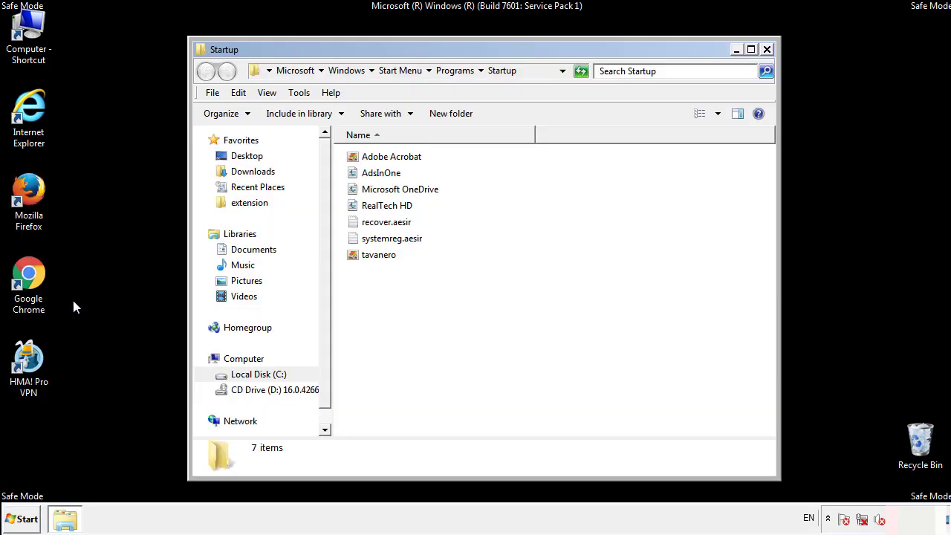
Delete AdsInOne, recover.aesir, systemreg.aesir and tavanero from the Startup folder and close it.
click(388, 177)
ctrl+click(388, 223)
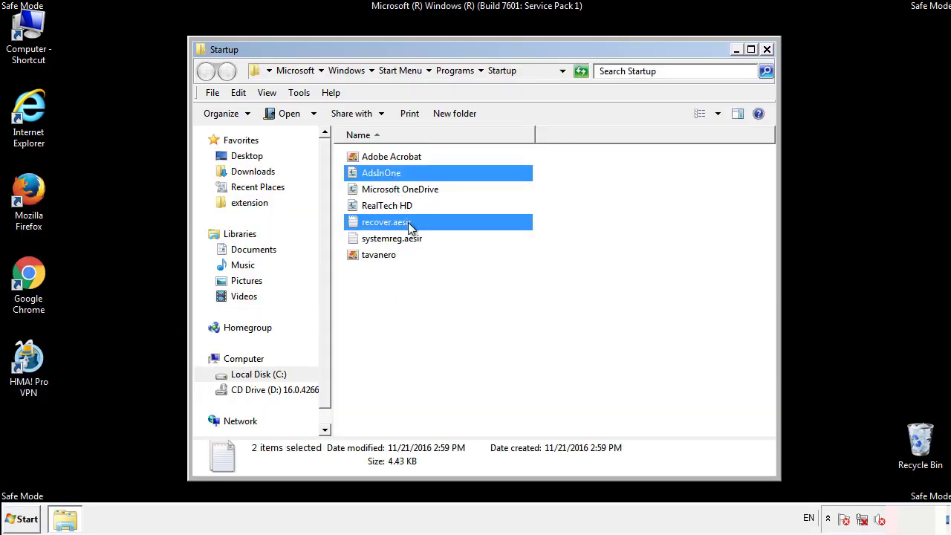
ctrl+click(389, 241)
ctrl+click(380, 254)
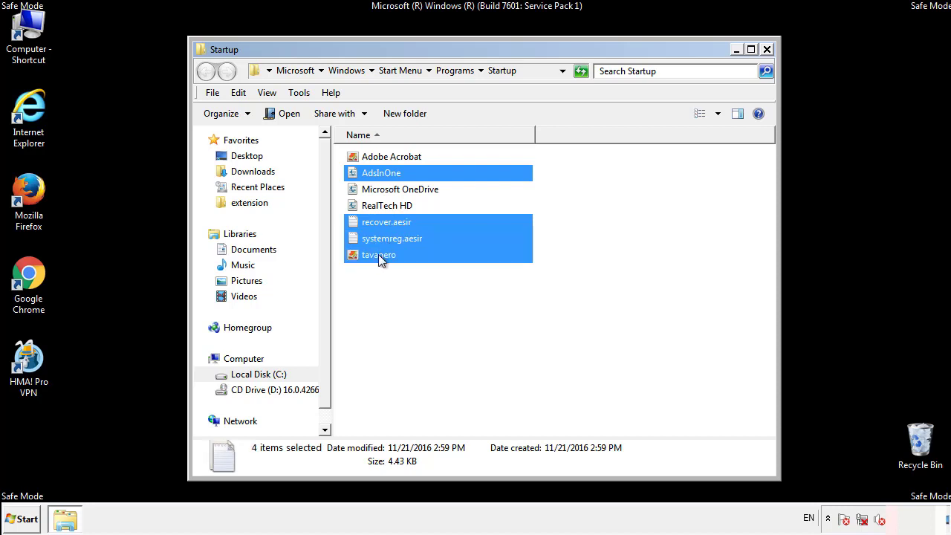
right_click(376, 255)
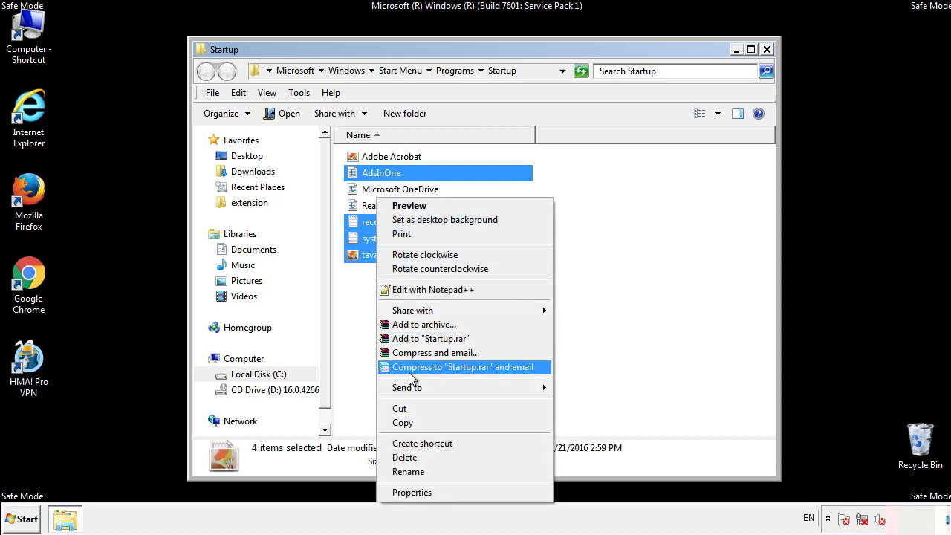
click(401, 457)
click(524, 273)
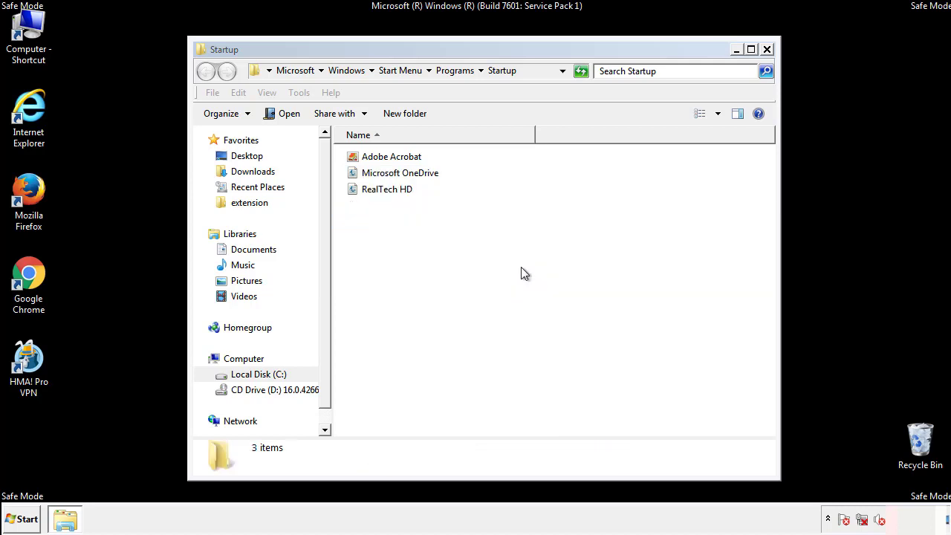
click(768, 50)
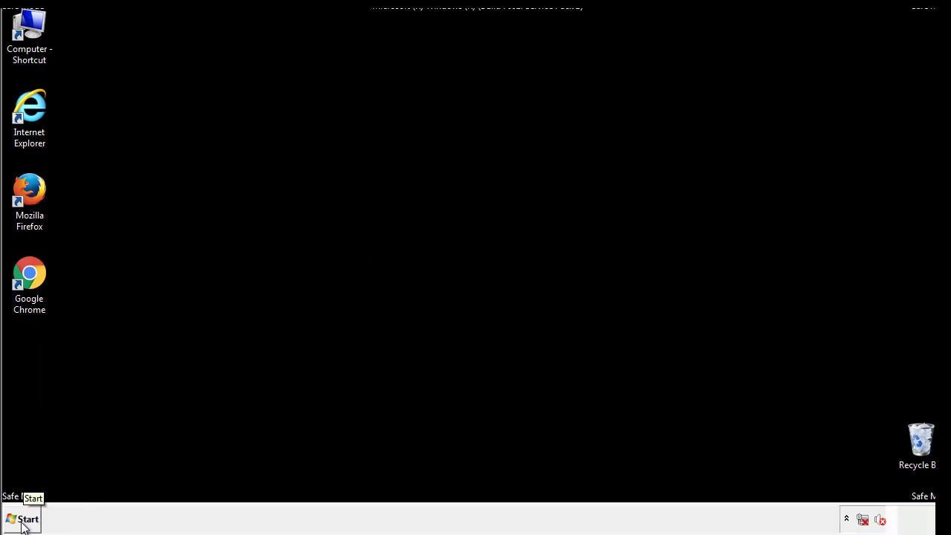
Search for regedit and open the Registry Editor.
click(23, 520)
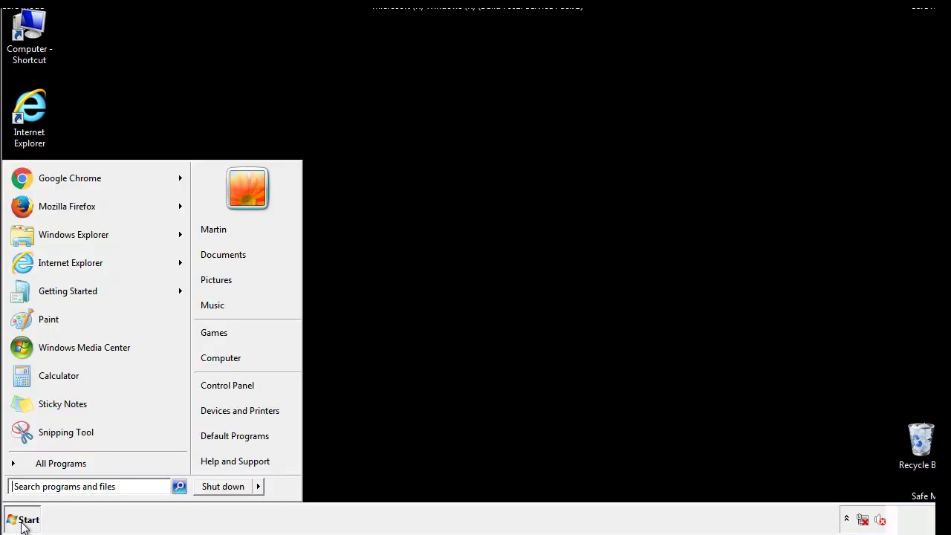
click(68, 488)
text(regedit)
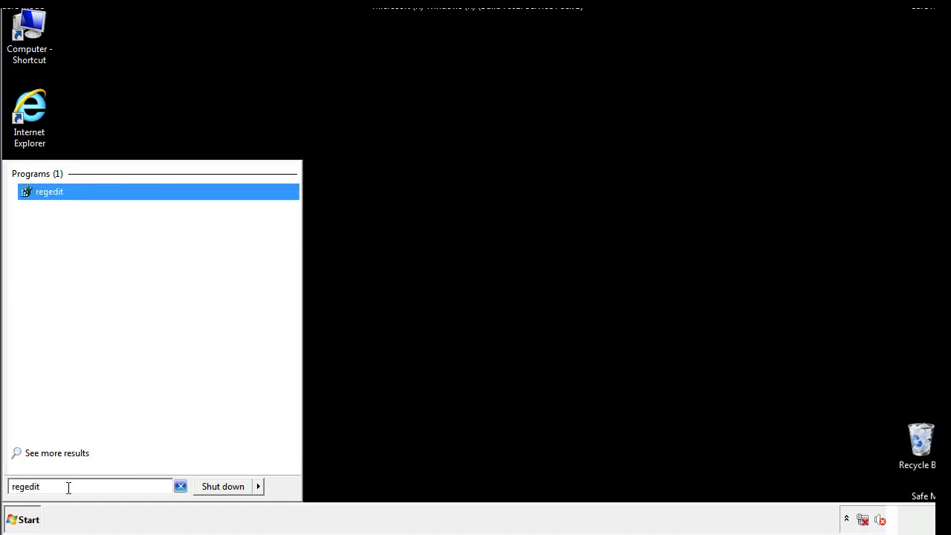
key(Return)
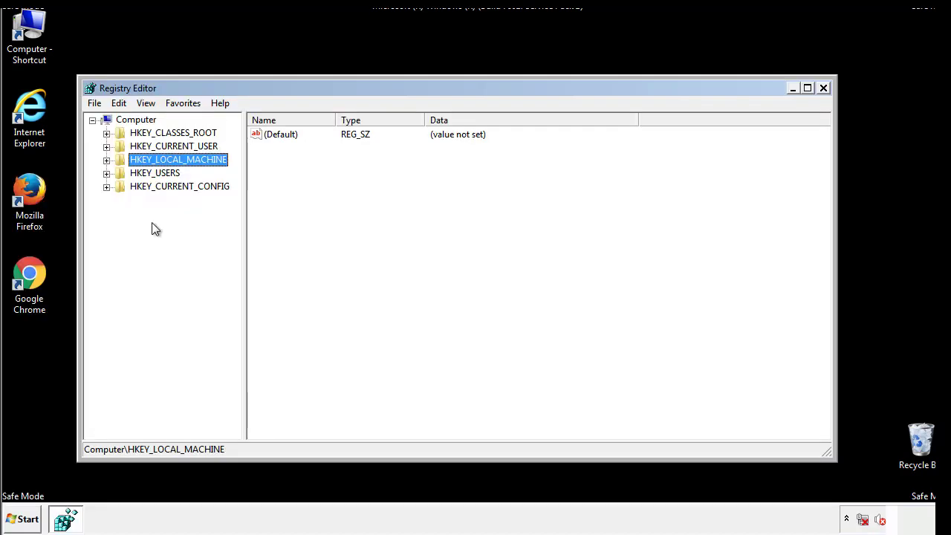
Open the registry key HKEY_LOCAL_MACHINE\SOFTWARE\Microsoft\Windows\CurrentVersion\Run.
click(106, 160)
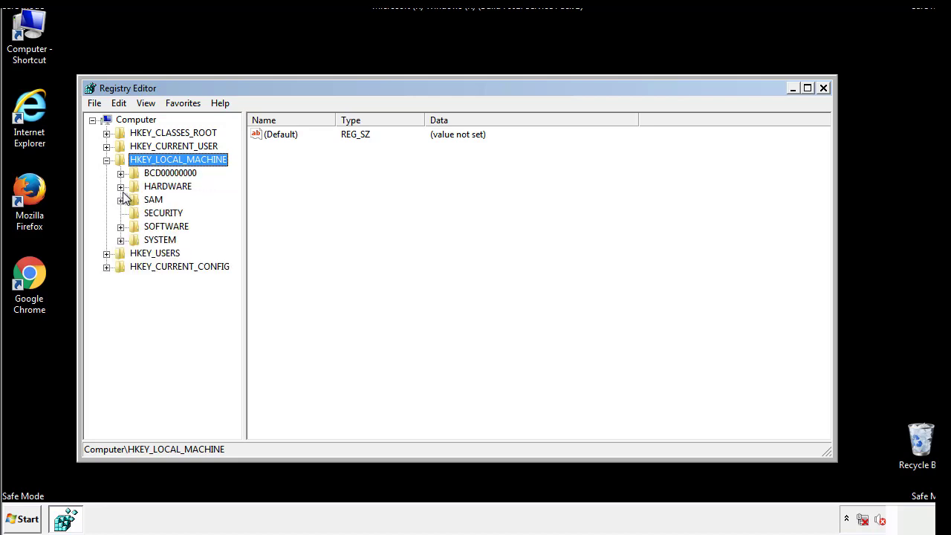
click(121, 227)
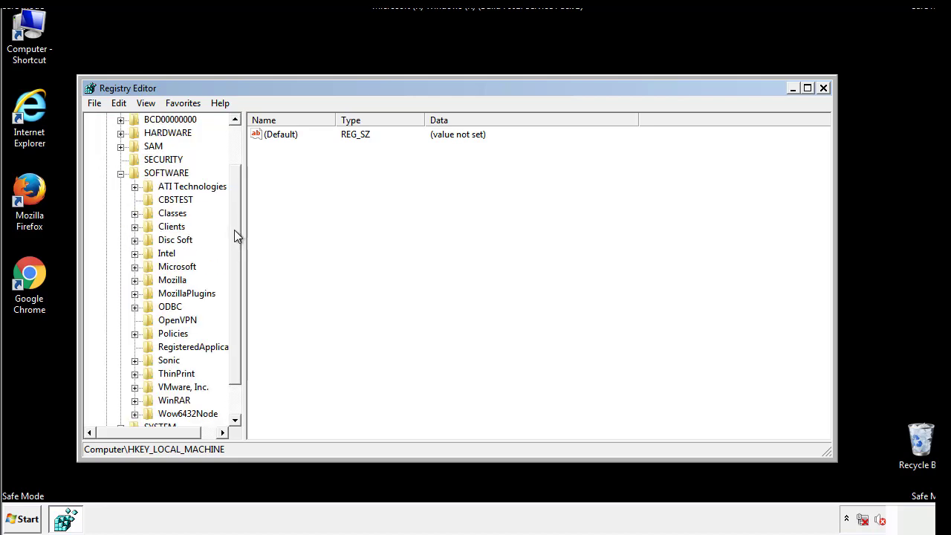
drag(234, 219, 236, 246)
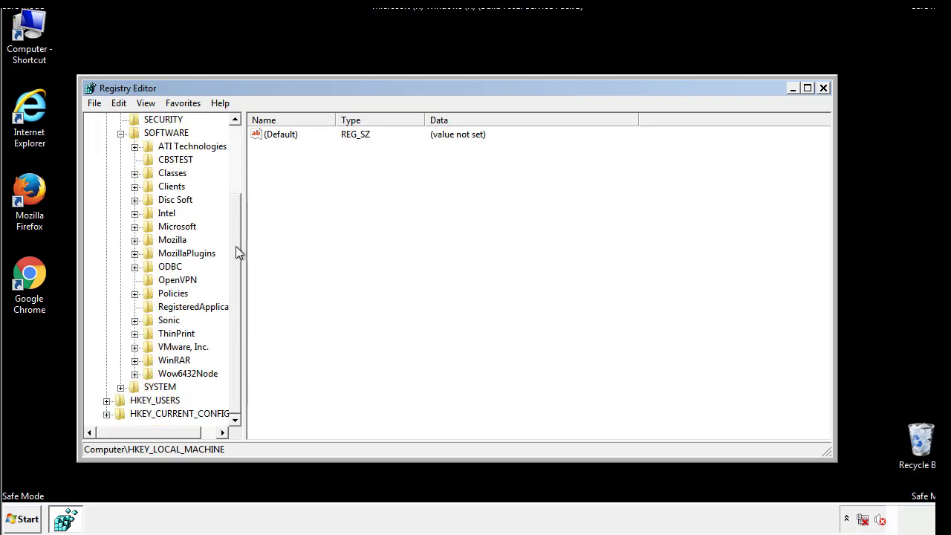
click(135, 228)
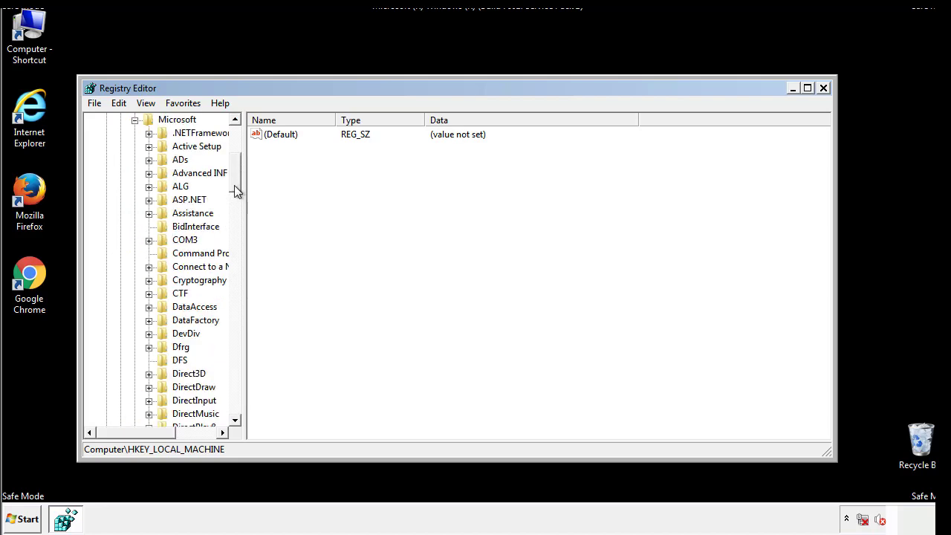
drag(234, 186, 236, 368)
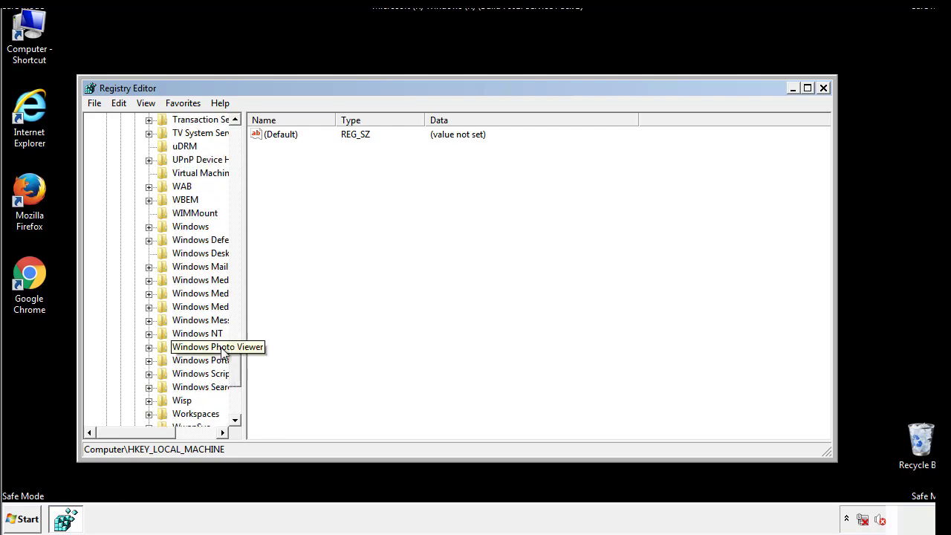
click(149, 227)
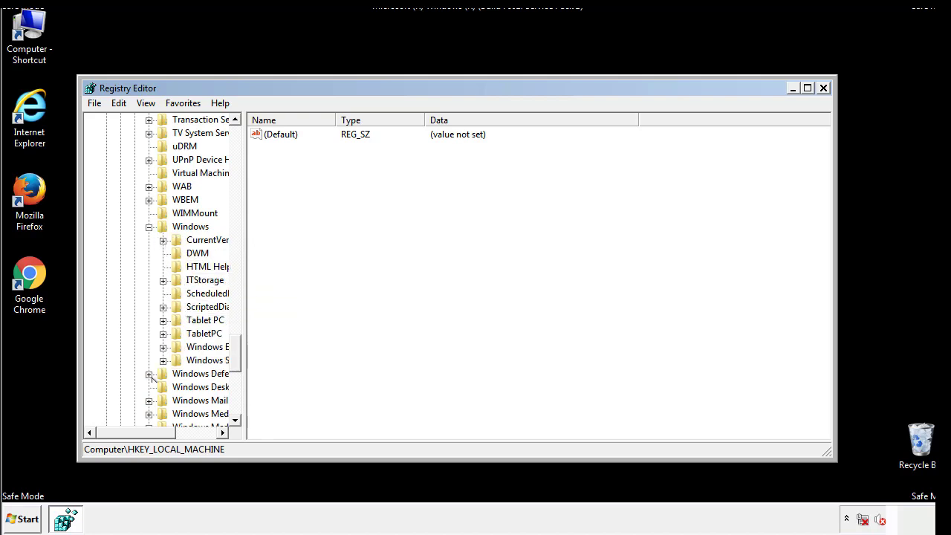
drag(131, 432, 152, 436)
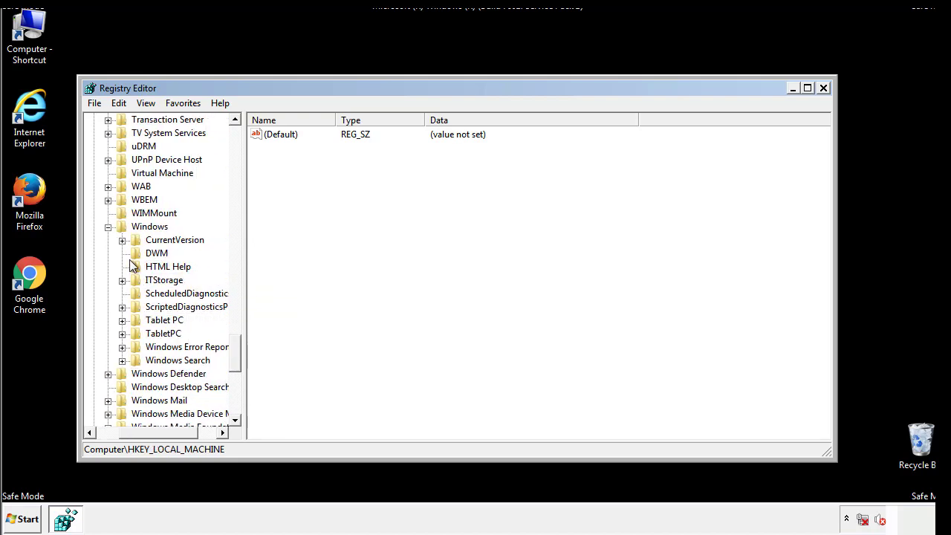
click(122, 240)
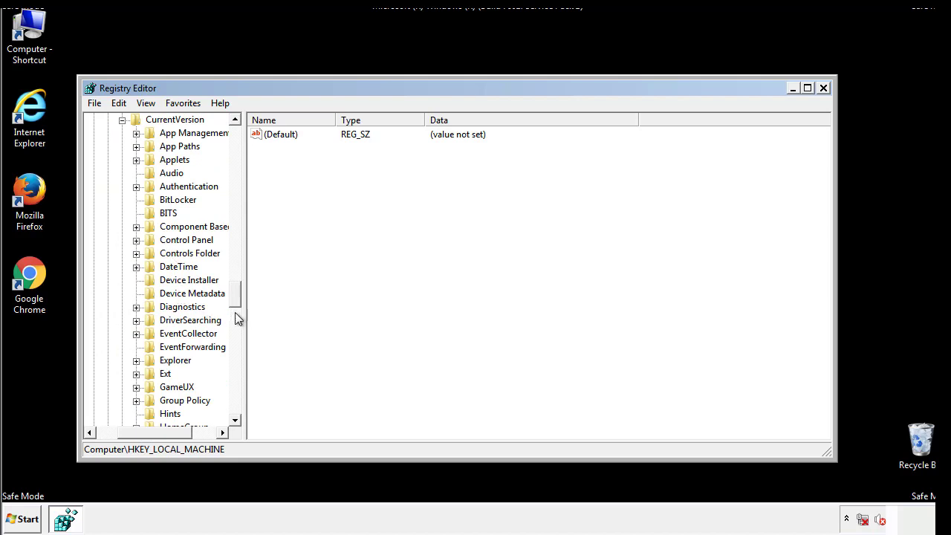
drag(238, 297, 237, 344)
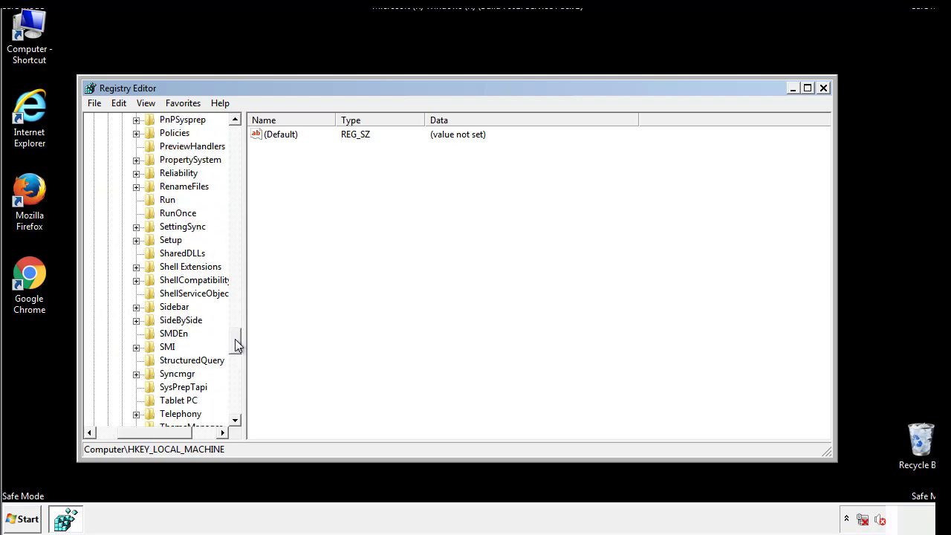
click(167, 200)
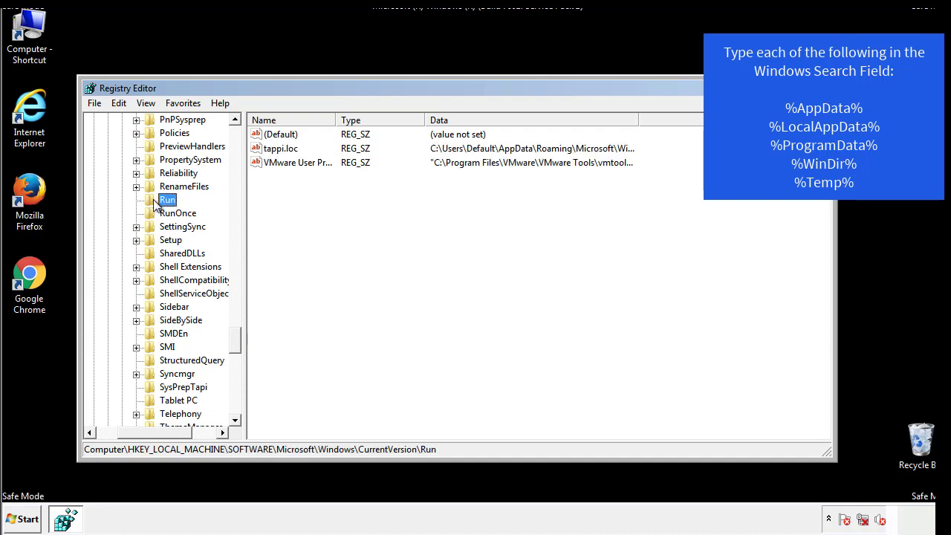
Permanently delete the tappi.loc value from the local machine's Run key.
right_click(275, 149)
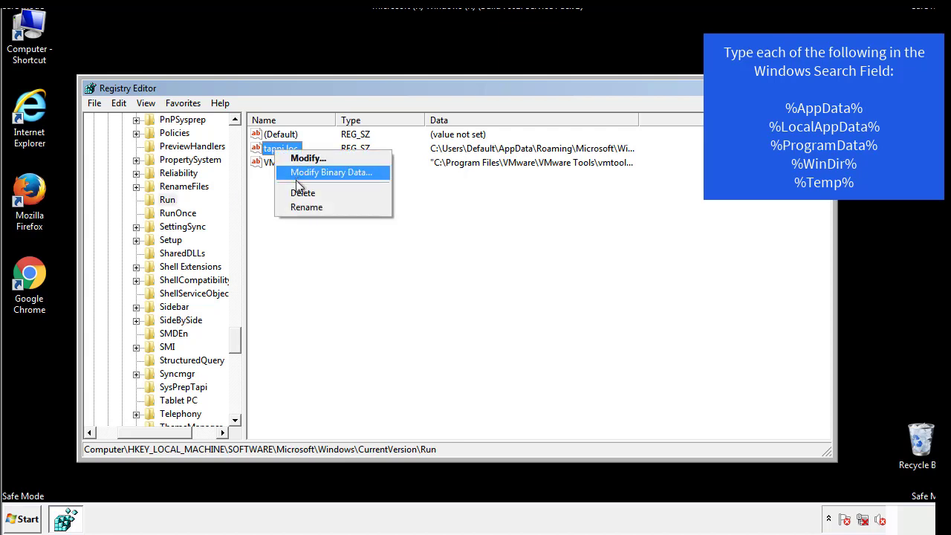
click(298, 192)
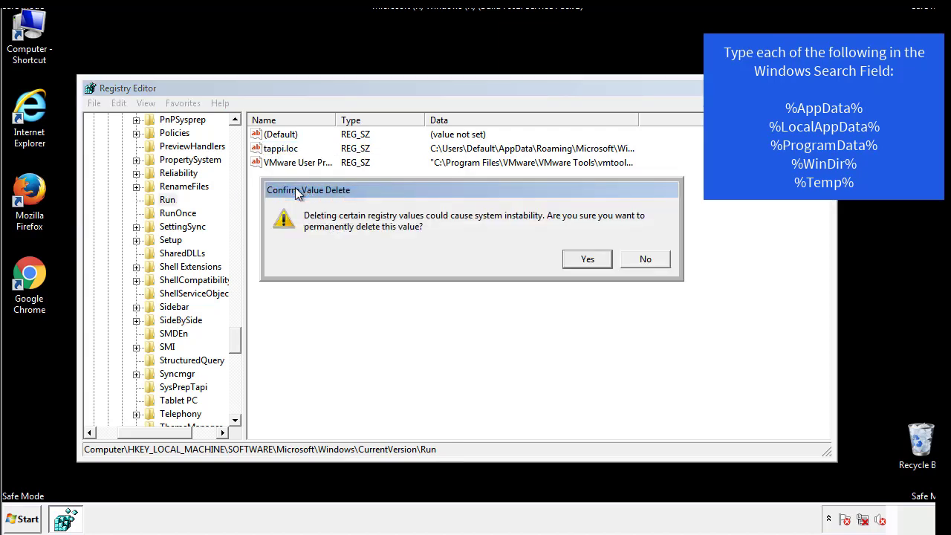
click(580, 259)
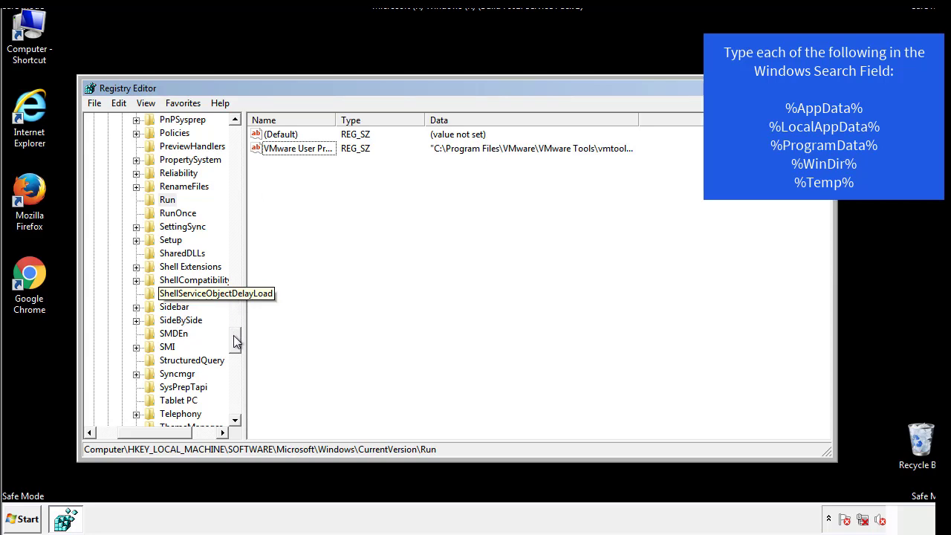
Collapse the HKEY_LOCAL_MACHINE branch and expand HKEY_CURRENT_USER.
drag(238, 340, 234, 413)
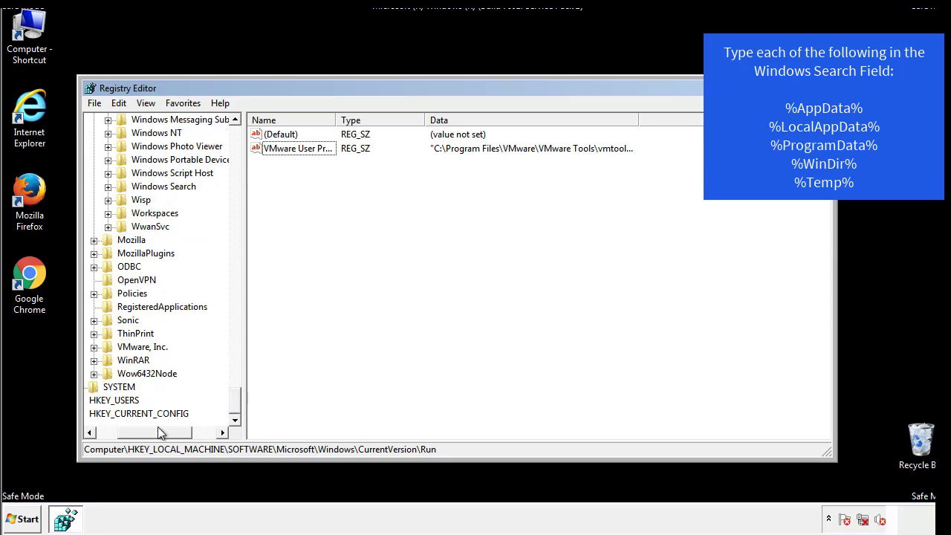
drag(158, 427, 129, 434)
drag(234, 401, 246, 141)
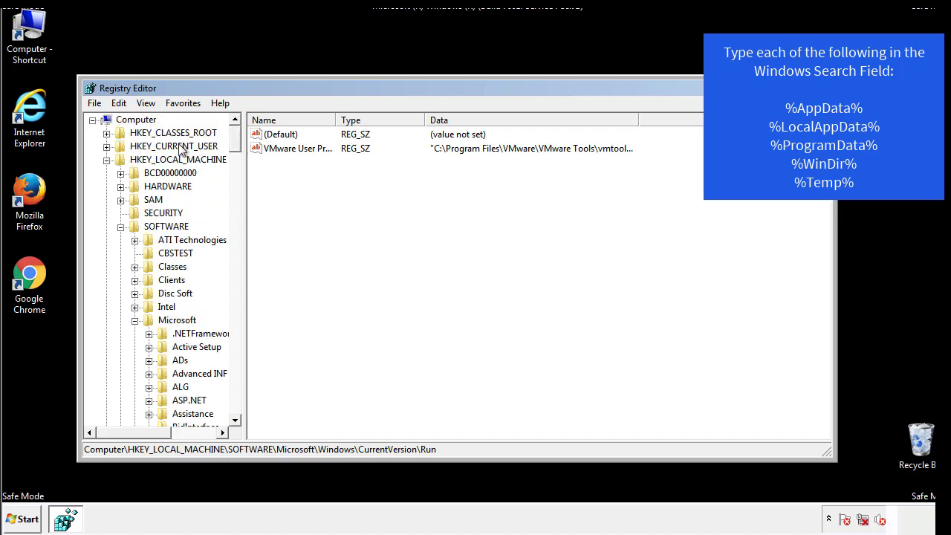
click(106, 160)
click(106, 147)
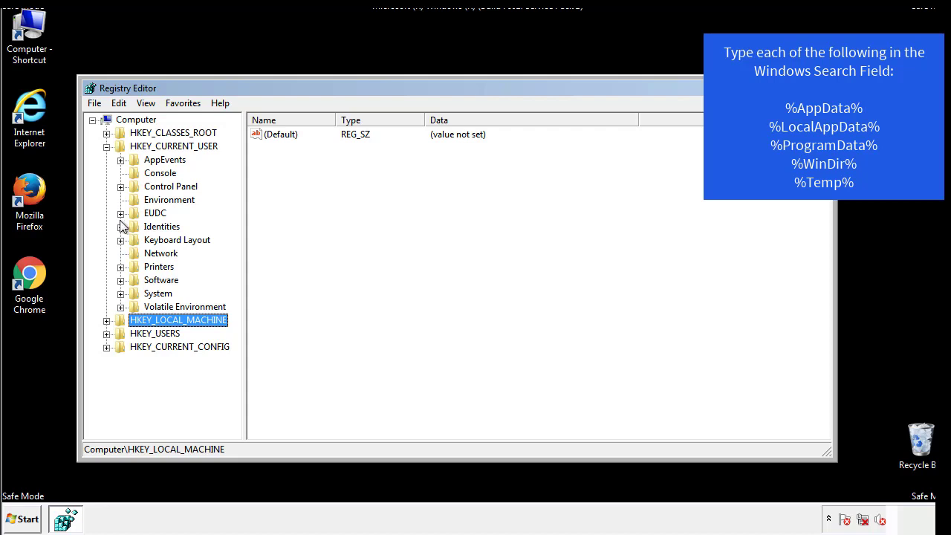
Open Software\Microsoft\Windows\CurrentVersion\Run under HKEY_CURRENT_USER and examine its entries for suspicious values.
click(120, 279)
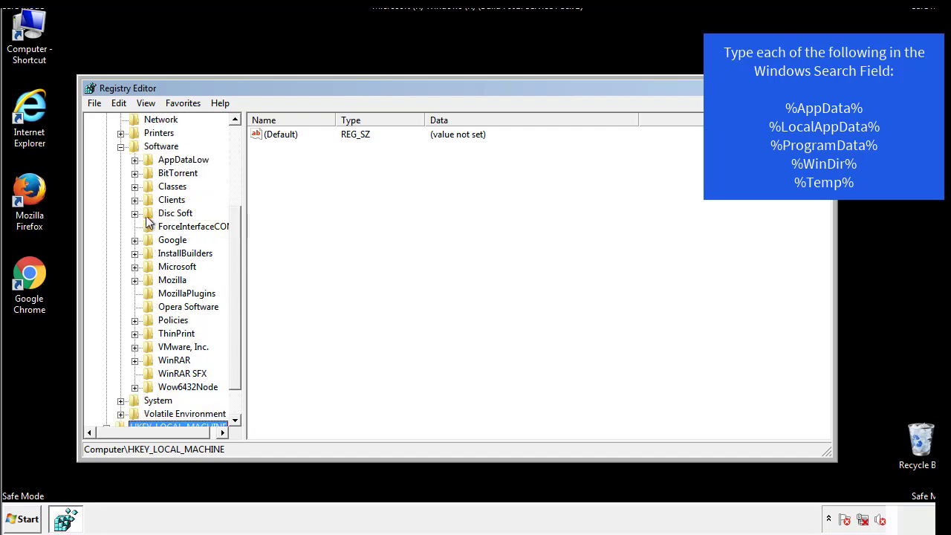
click(135, 268)
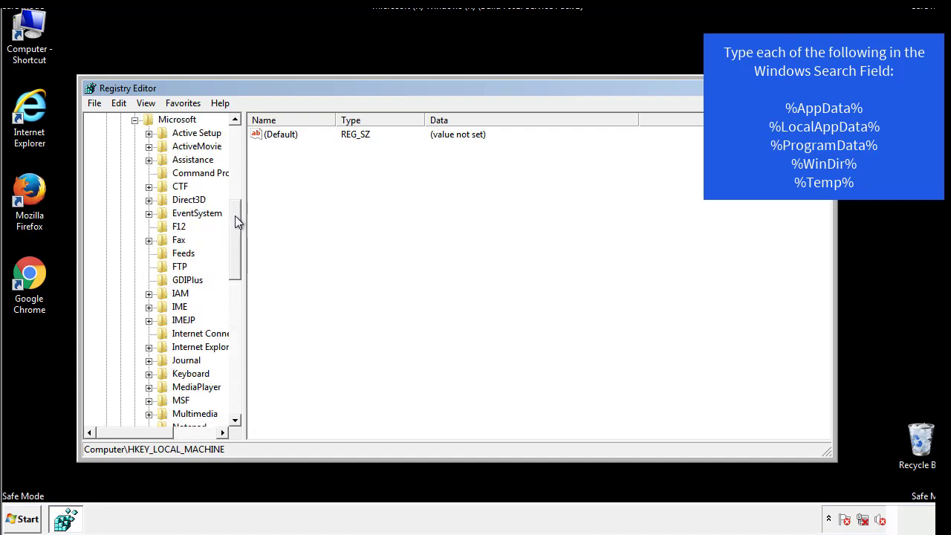
drag(235, 215, 235, 309)
click(149, 254)
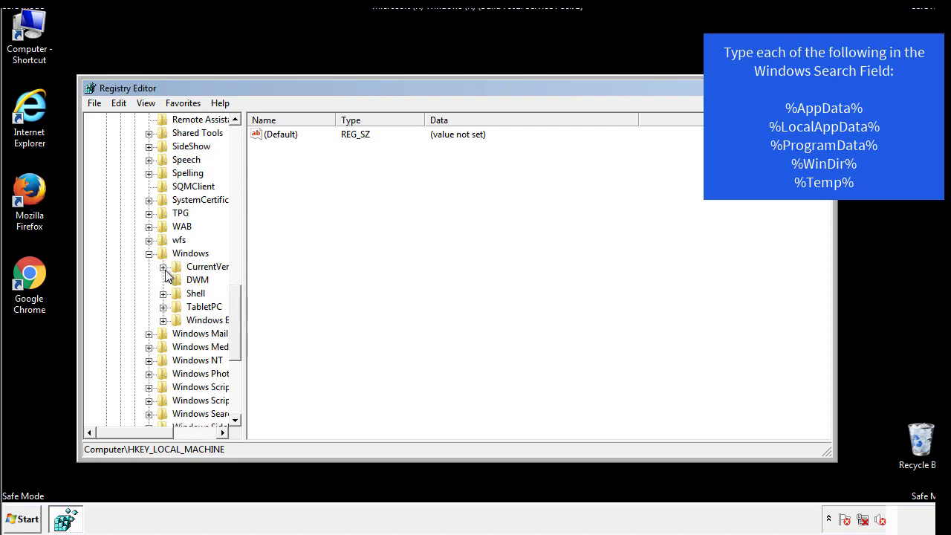
click(165, 267)
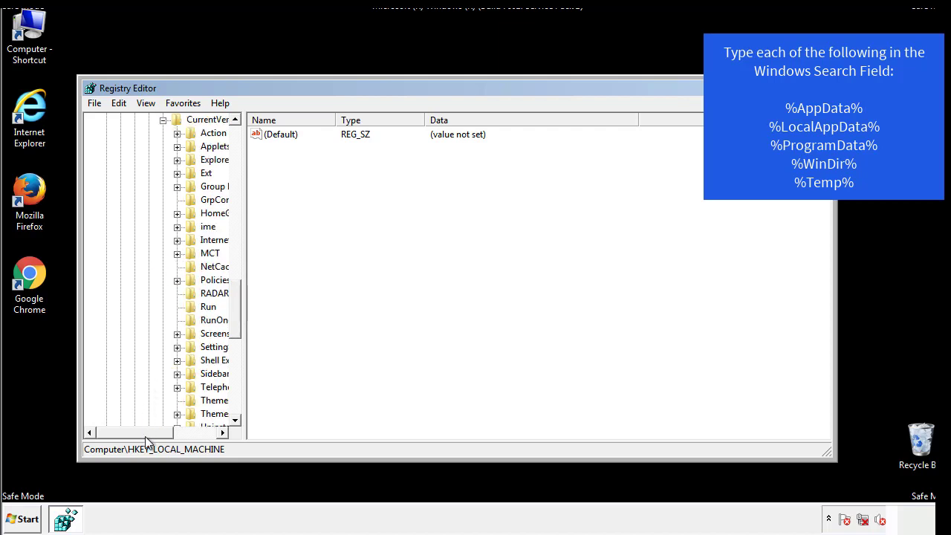
drag(145, 436, 169, 434)
click(164, 306)
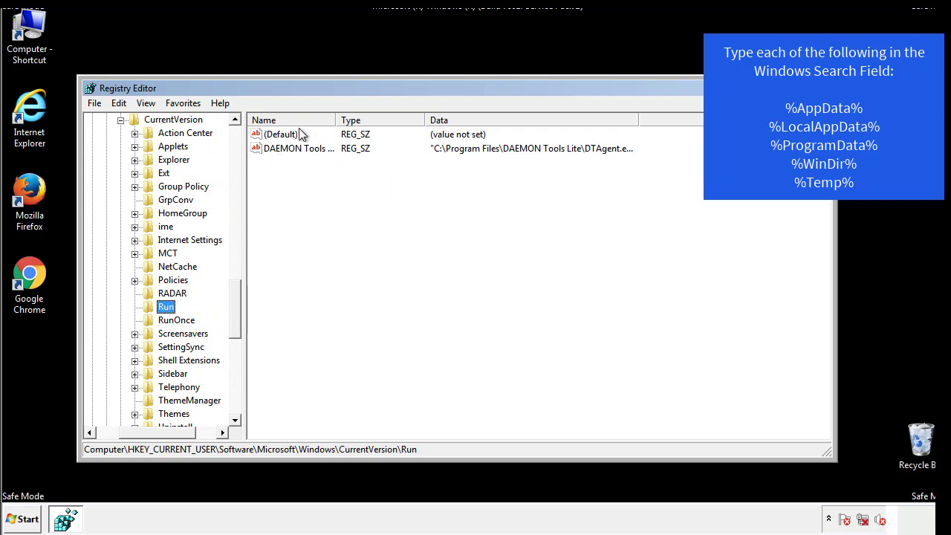
click(352, 171)
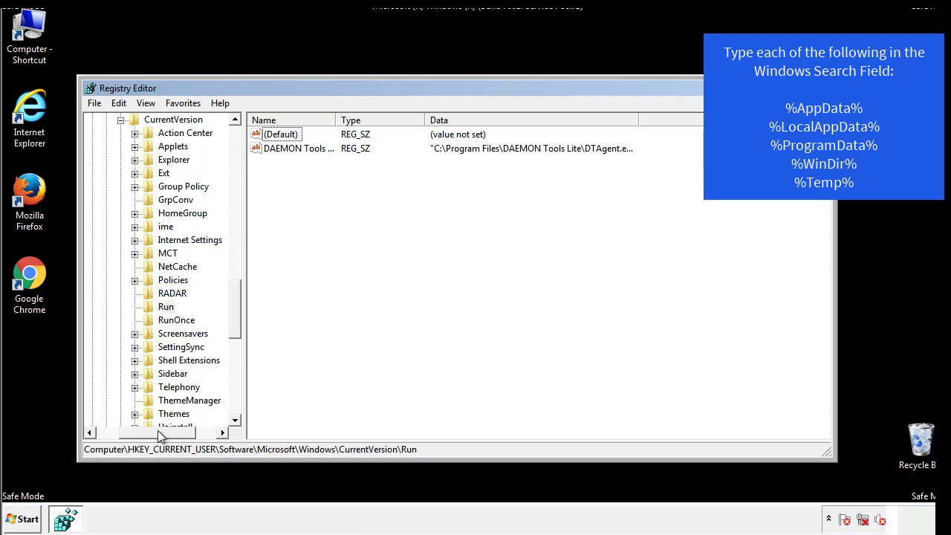
Collapse the Windows key under HKEY_CURRENT_USER\Software\Microsoft and search the registry for %temp%.
drag(157, 431, 138, 432)
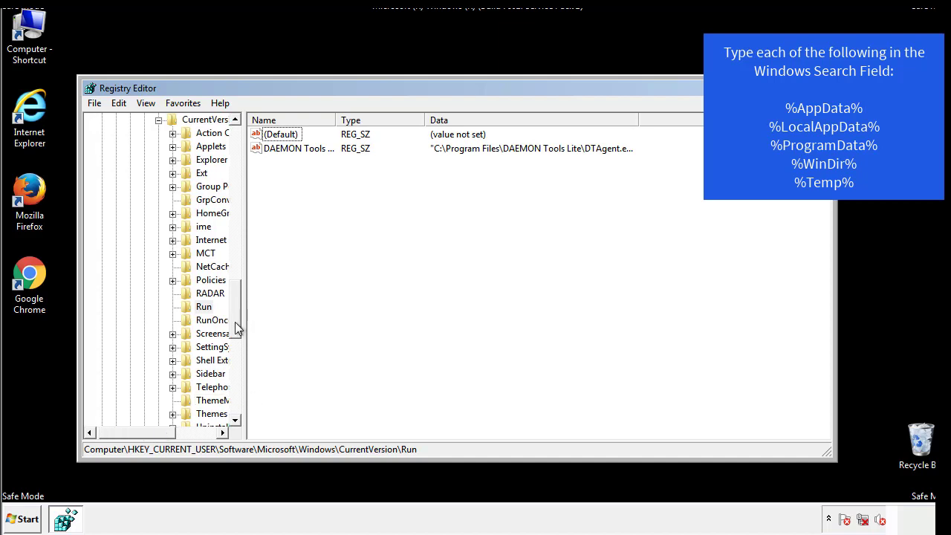
drag(237, 327, 237, 280)
click(145, 347)
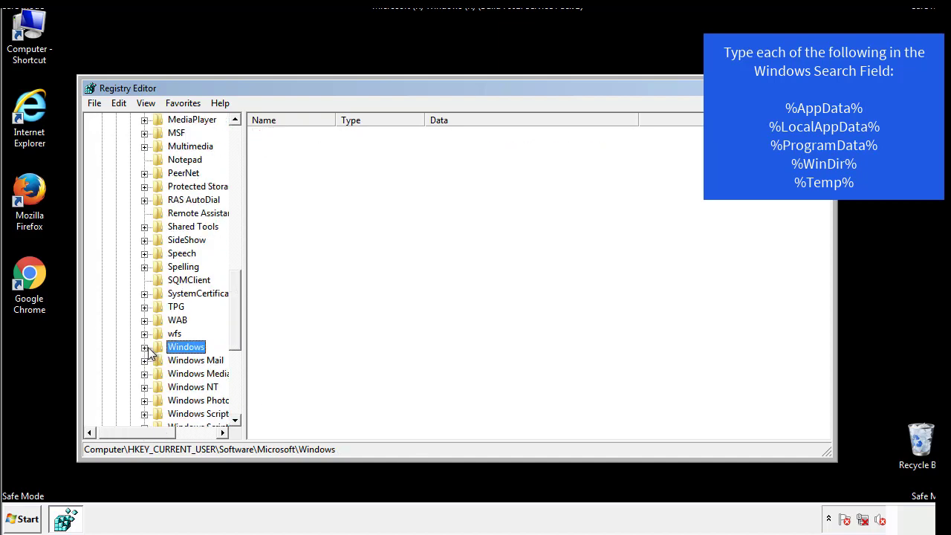
drag(237, 331, 240, 166)
click(127, 105)
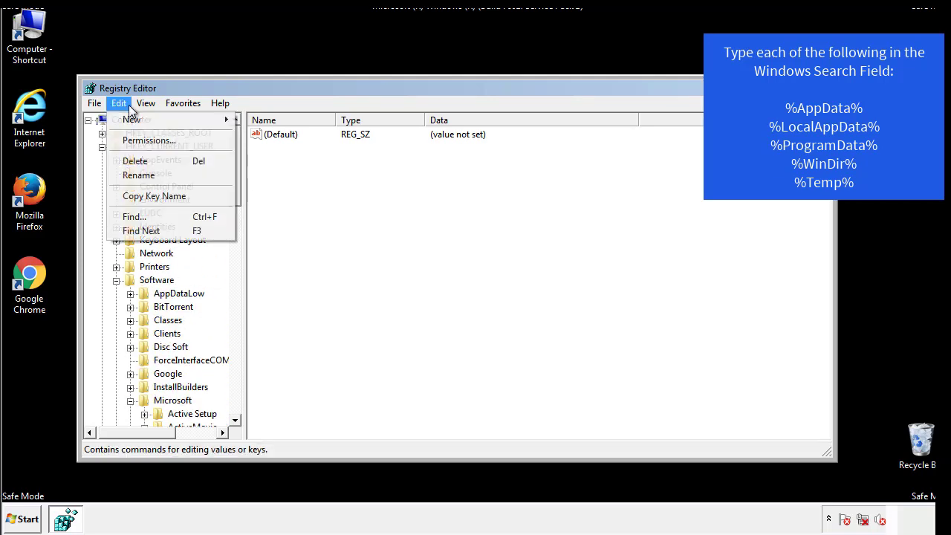
click(119, 217)
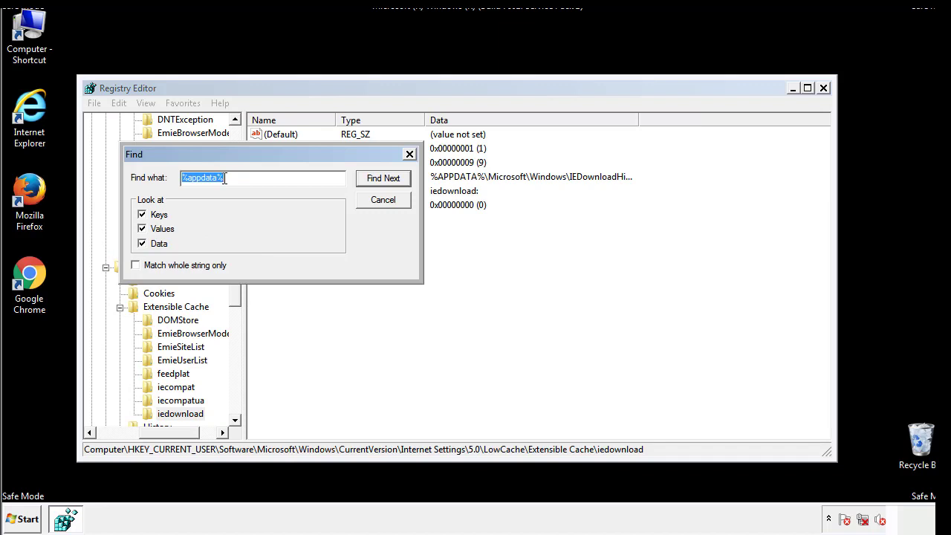
text(%temp%)
key(Return)
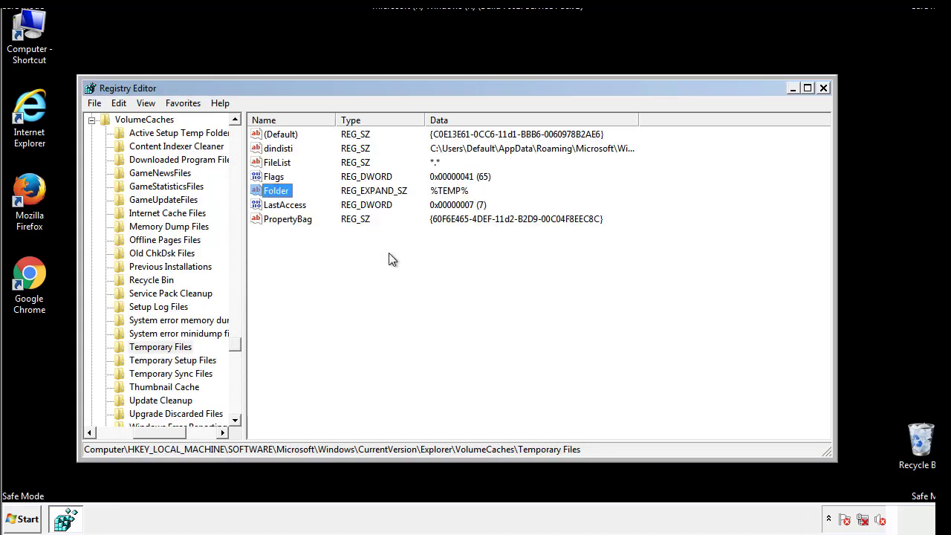
Delete all values in the VolumeCaches\Temporary Files key and close the Registry Editor.
drag(305, 238, 268, 134)
right_click(269, 134)
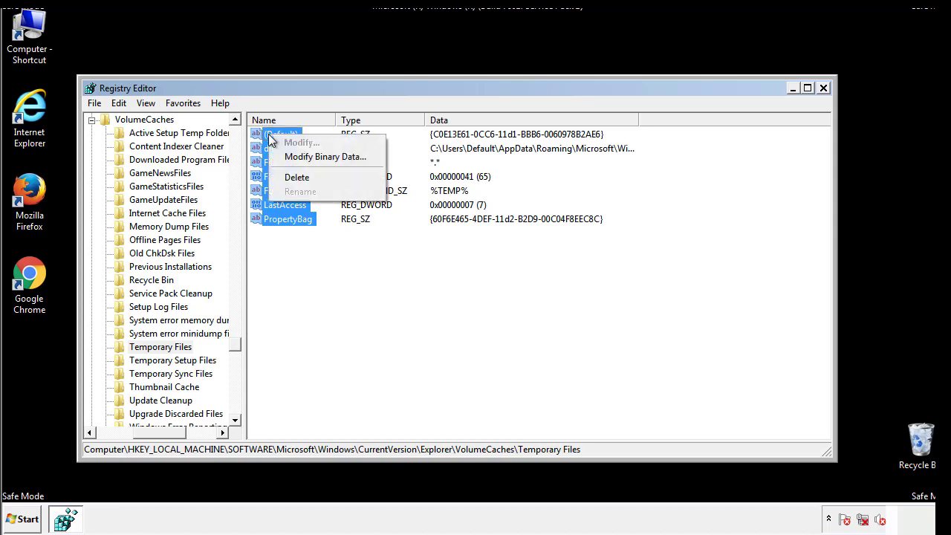
click(289, 176)
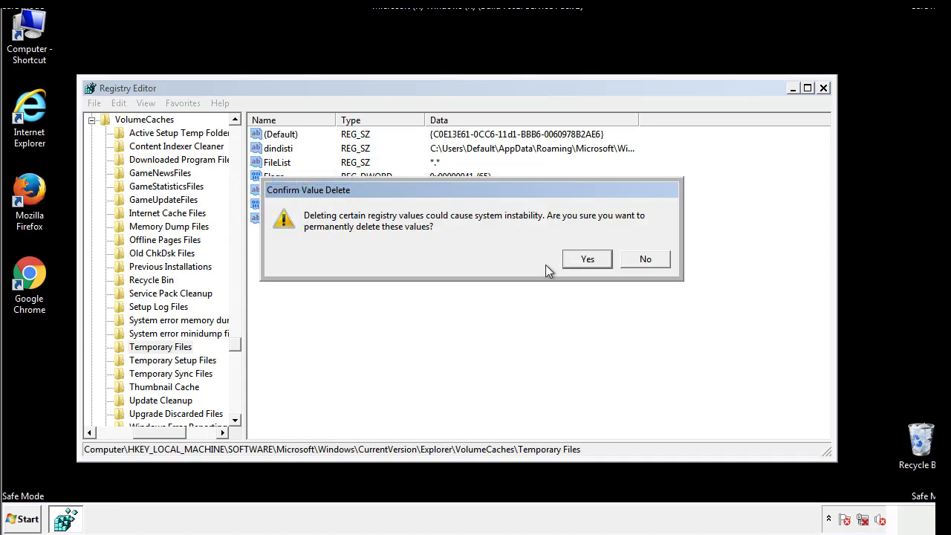
click(603, 258)
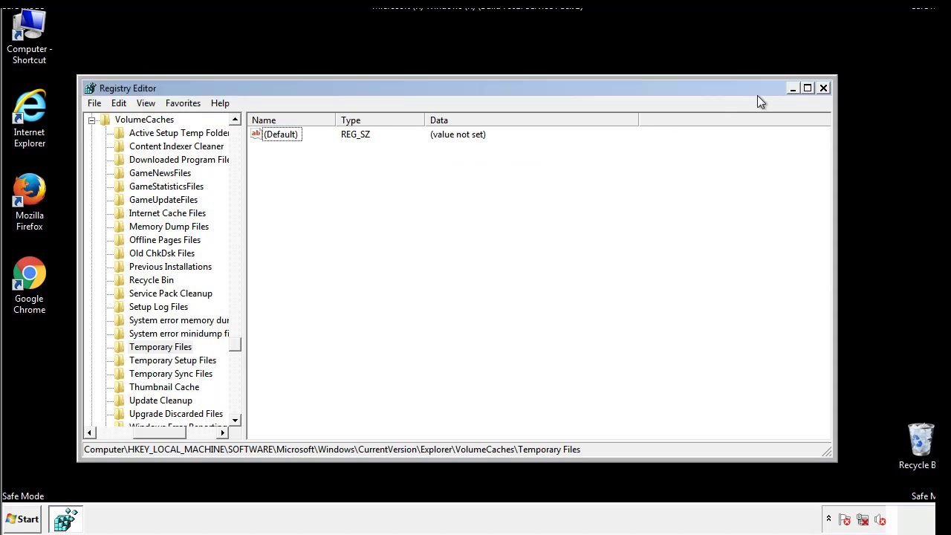
click(824, 88)
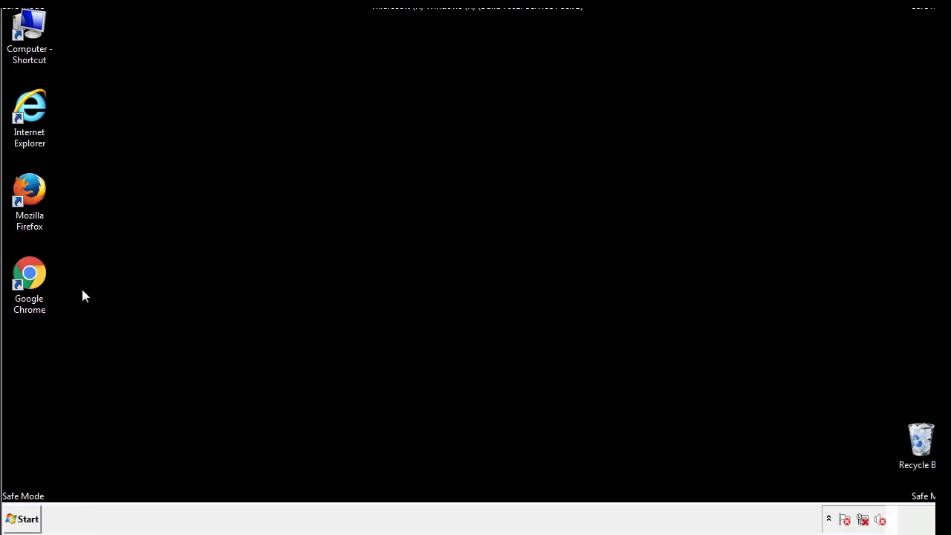
Search for msconfig and open System Configuration.
click(20, 519)
text(ms)
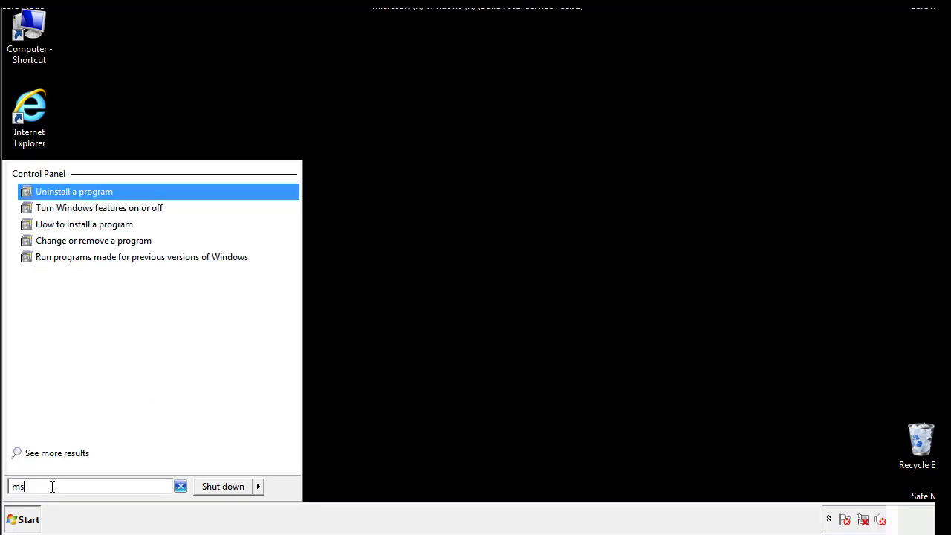
text(confgi)
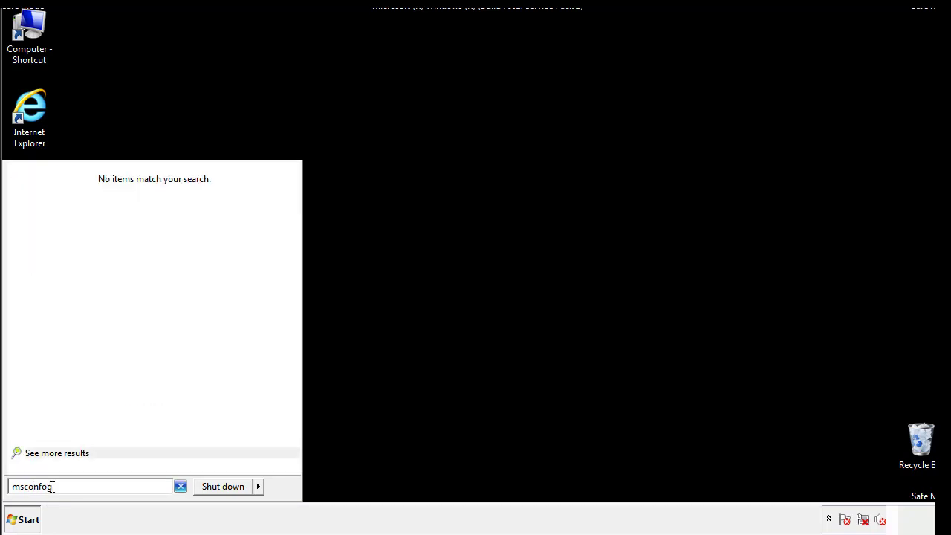
key(BackSpace)
key(BackSpace)
text(ig)
key(Return)
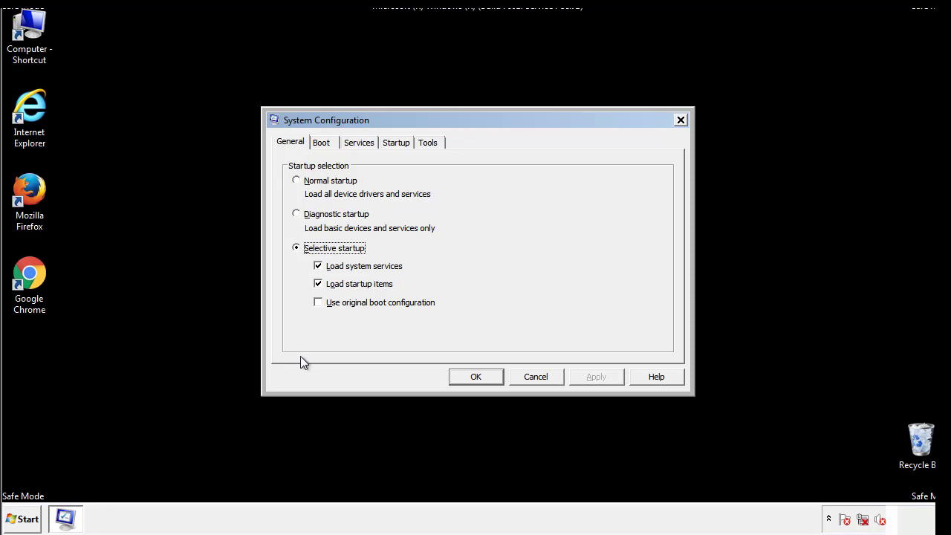
Turn off Safe boot in the boot options, apply the change and restart the computer.
click(321, 143)
click(300, 287)
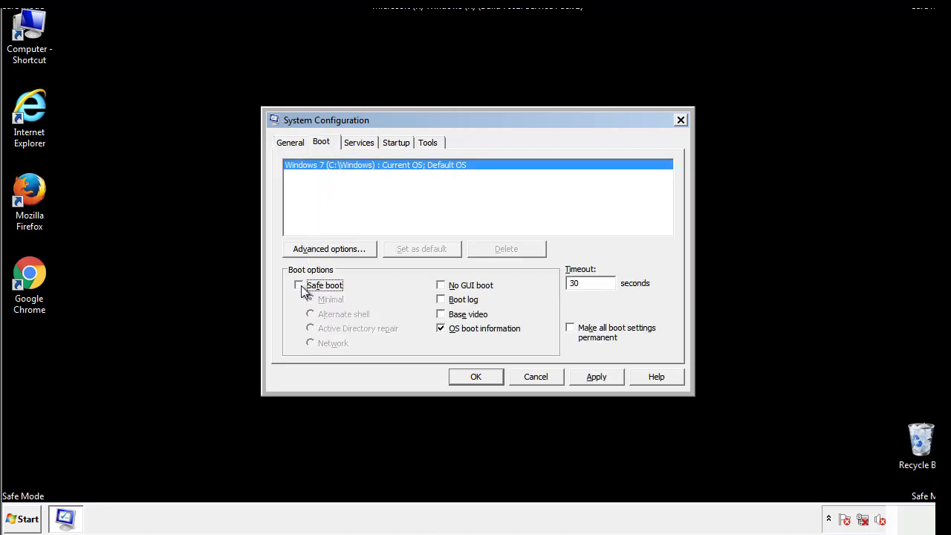
click(597, 377)
click(495, 378)
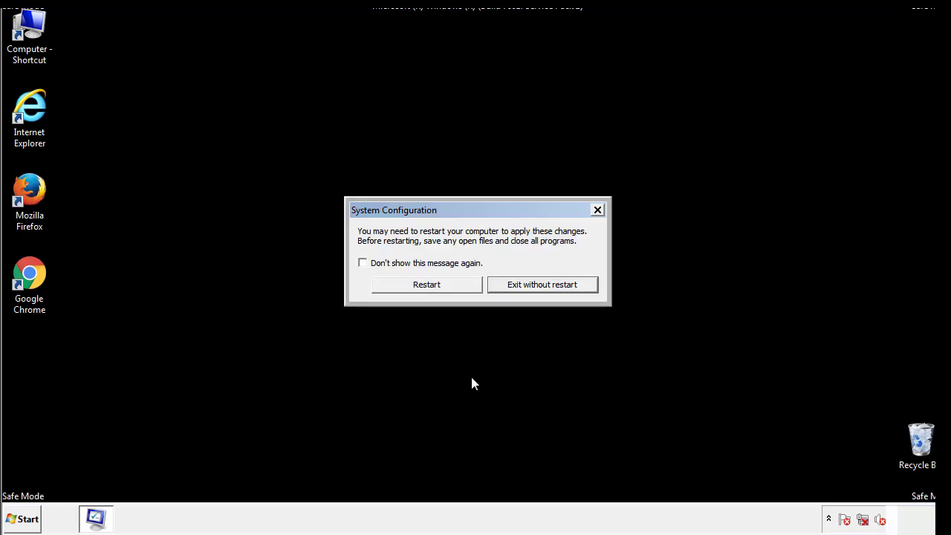
click(440, 290)
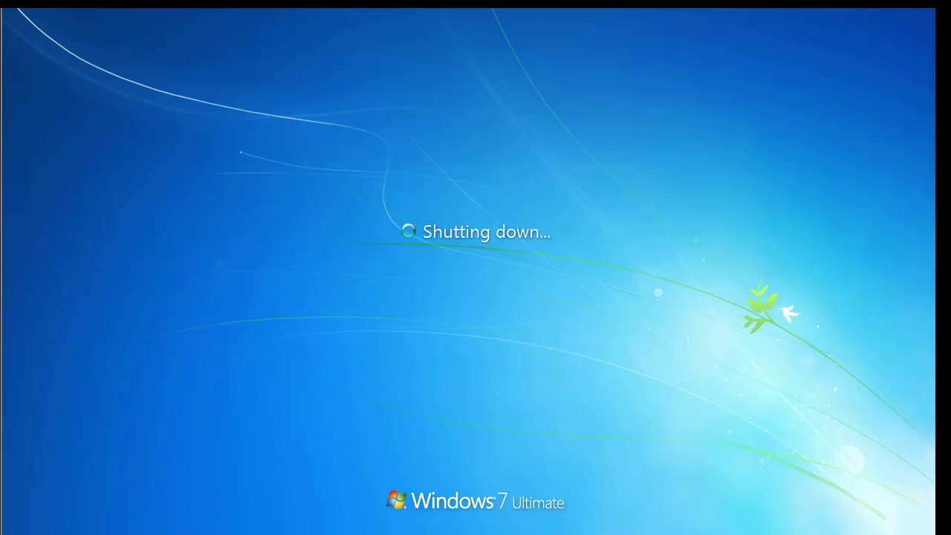